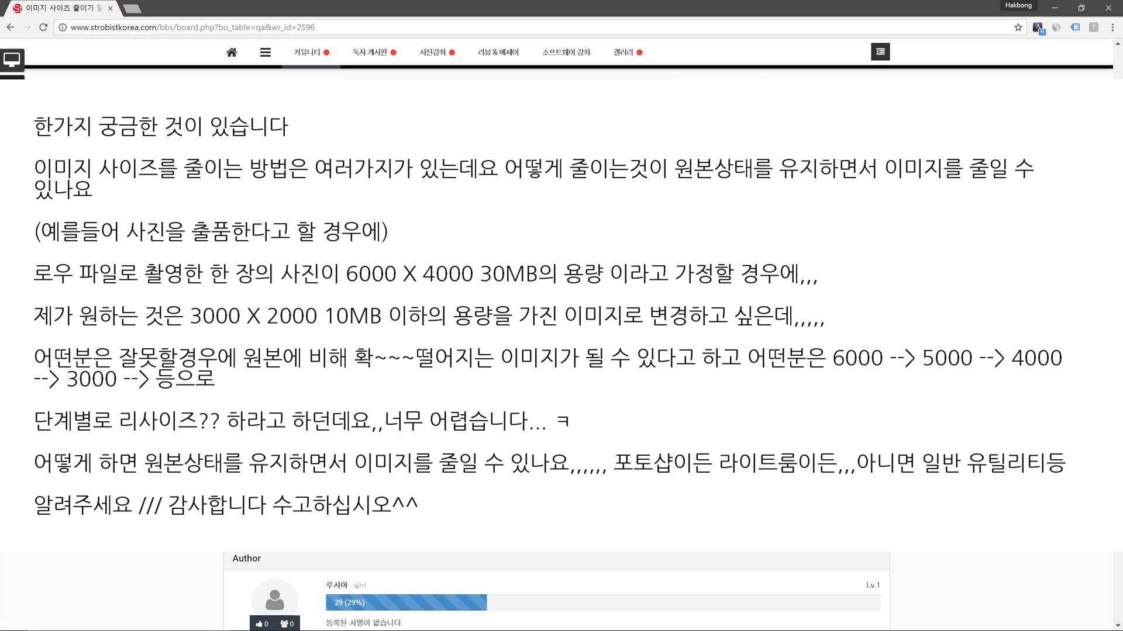
Switch to Lightroom and examine the lantern girl photo's dimensions in the metadata and its detail at fit and 1:1 zoom
{"action": "scroll", "coordinate": [561, 316], "scroll_direction": "down", "scroll_amount": 1}
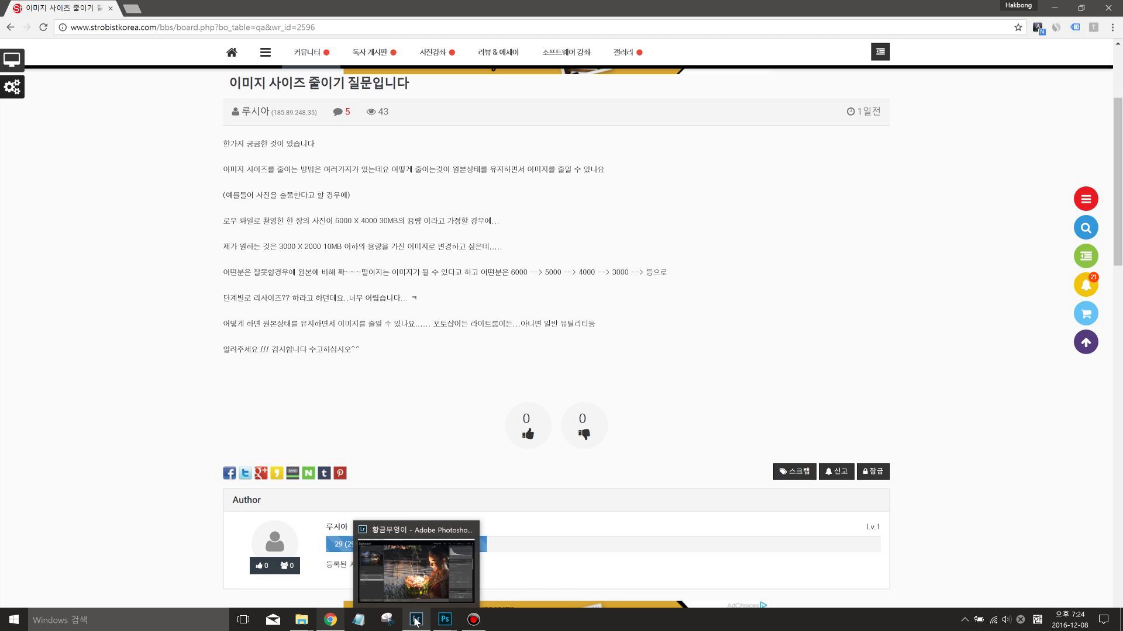
{"action": "left_click", "coordinate": [415, 621]}
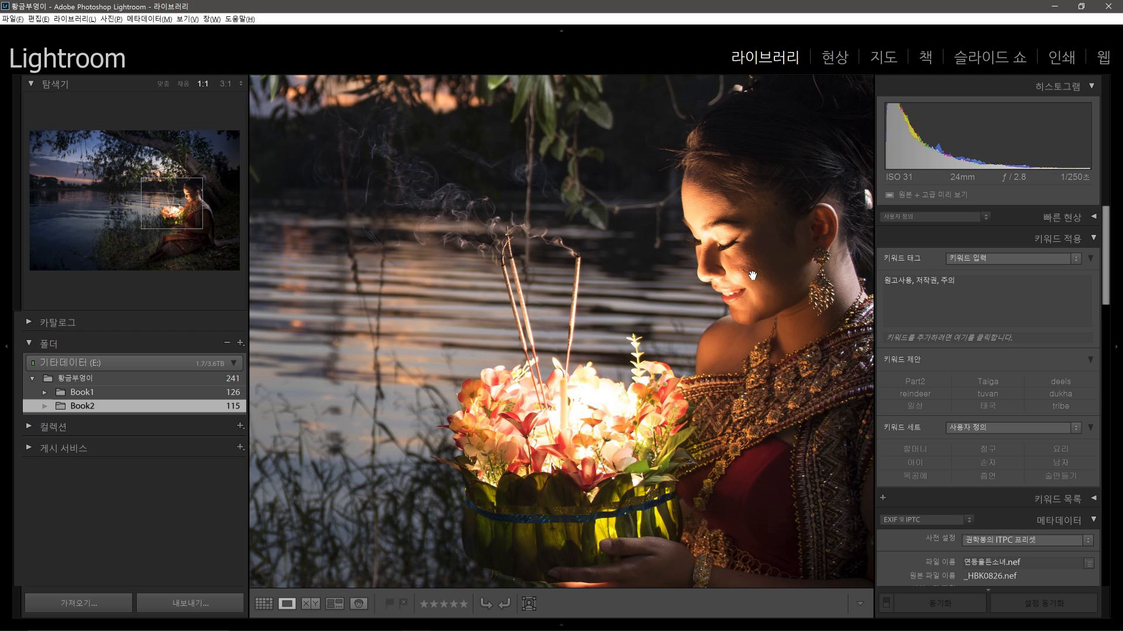
{"action": "scroll", "coordinate": [897, 378], "scroll_direction": "down", "scroll_amount": 8}
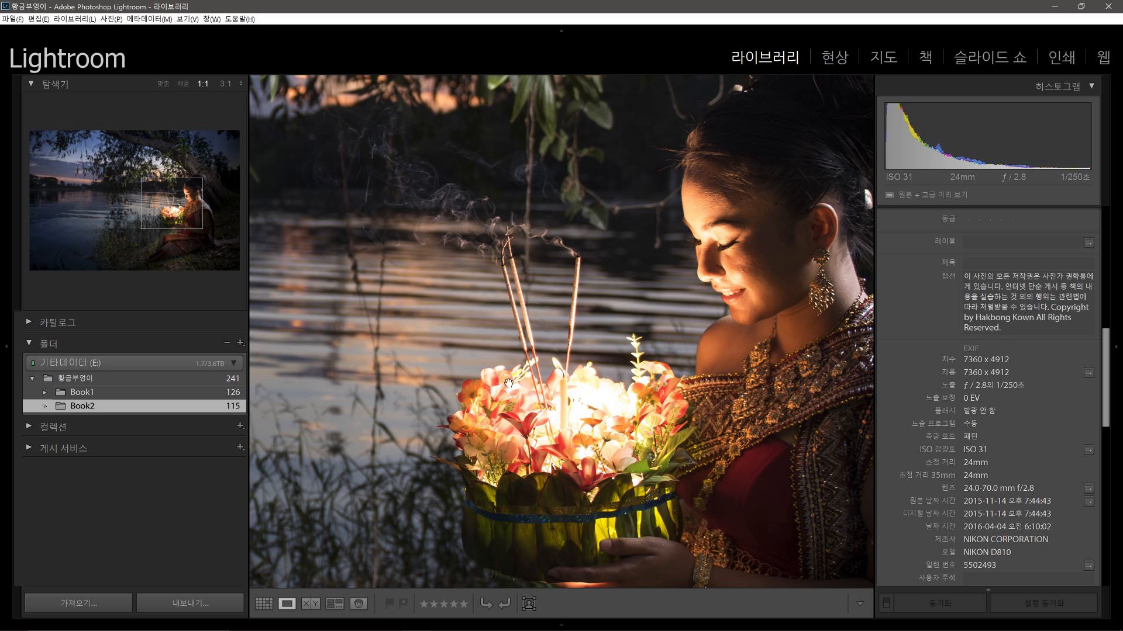
{"action": "left_click", "coordinate": [611, 289]}
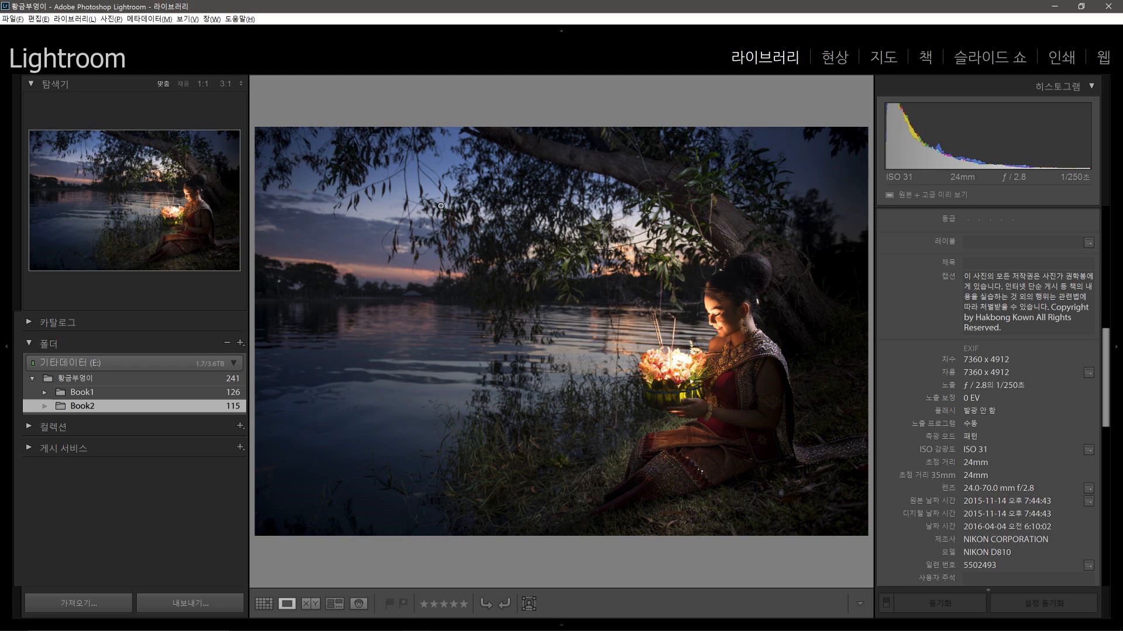
{"action": "left_click", "coordinate": [681, 317]}
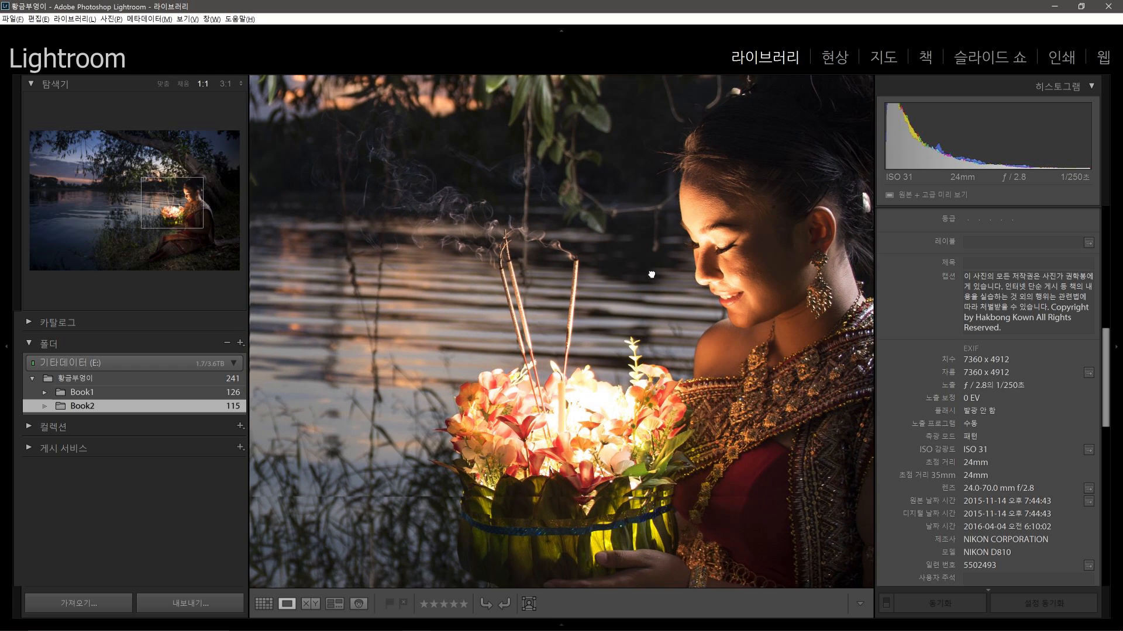
{"action": "left_click_drag", "start_coordinate": [651, 275], "coordinate": [668, 275]}
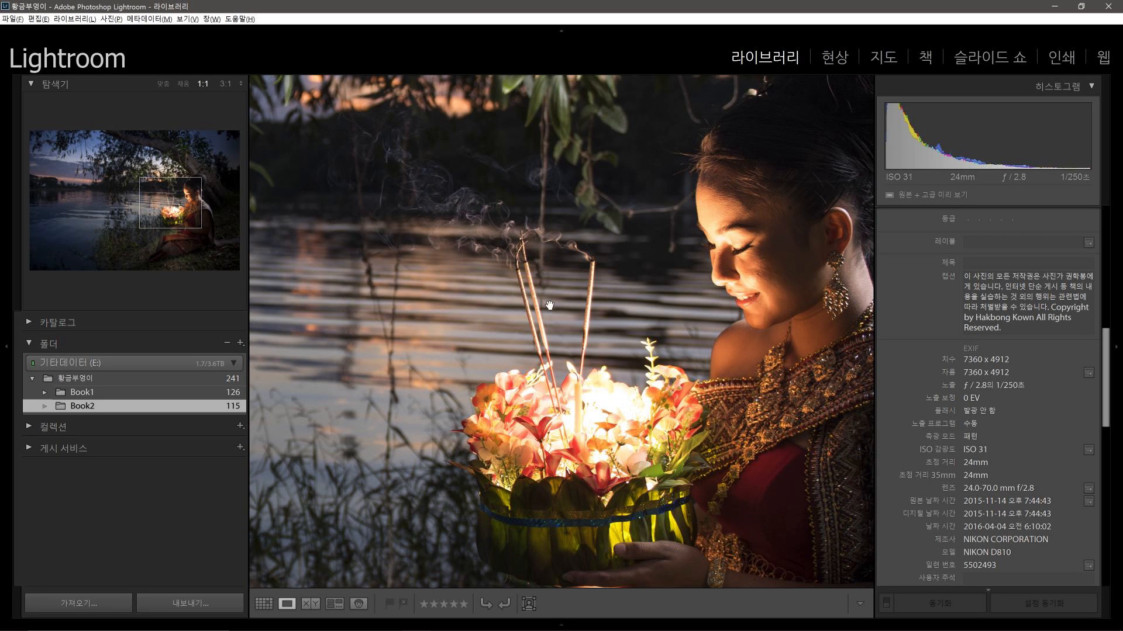
Alternate between Photoshop and Lightroom to compare the resized copies with the full-frame original, ending in Photoshop
{"action": "mouse_move", "coordinate": [443, 621]}
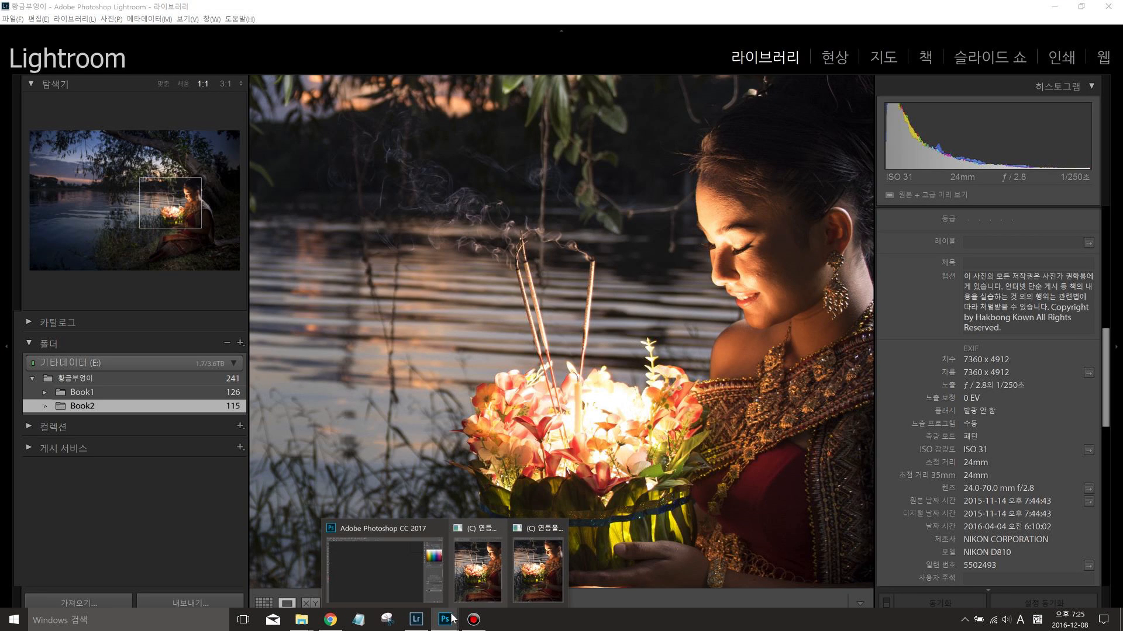
{"action": "left_click", "coordinate": [385, 545]}
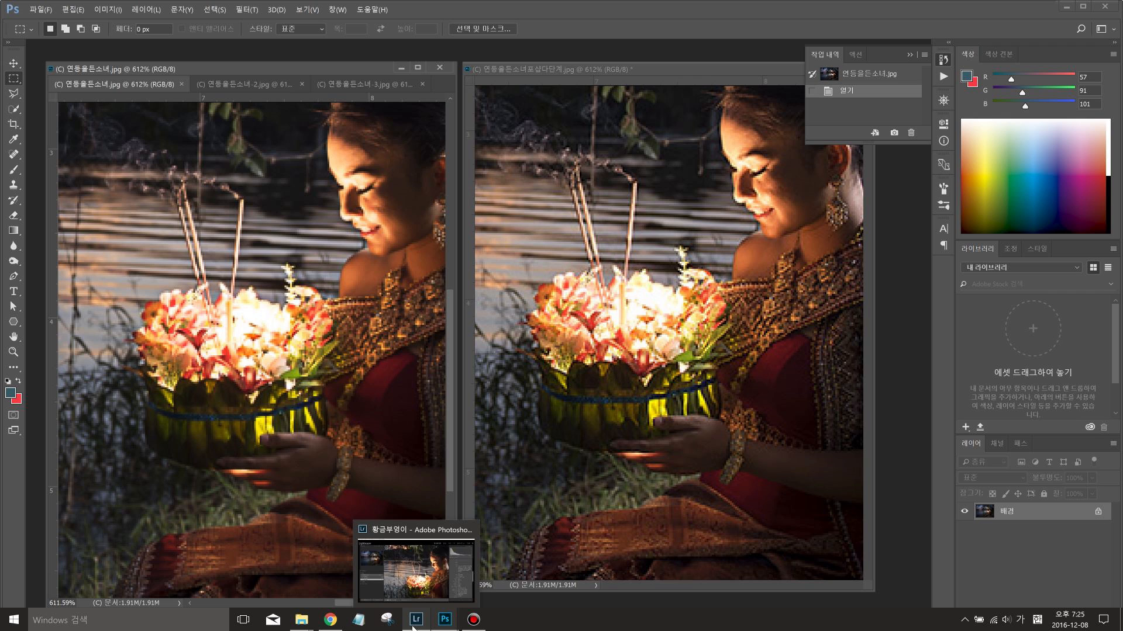
{"action": "left_click", "coordinate": [413, 627]}
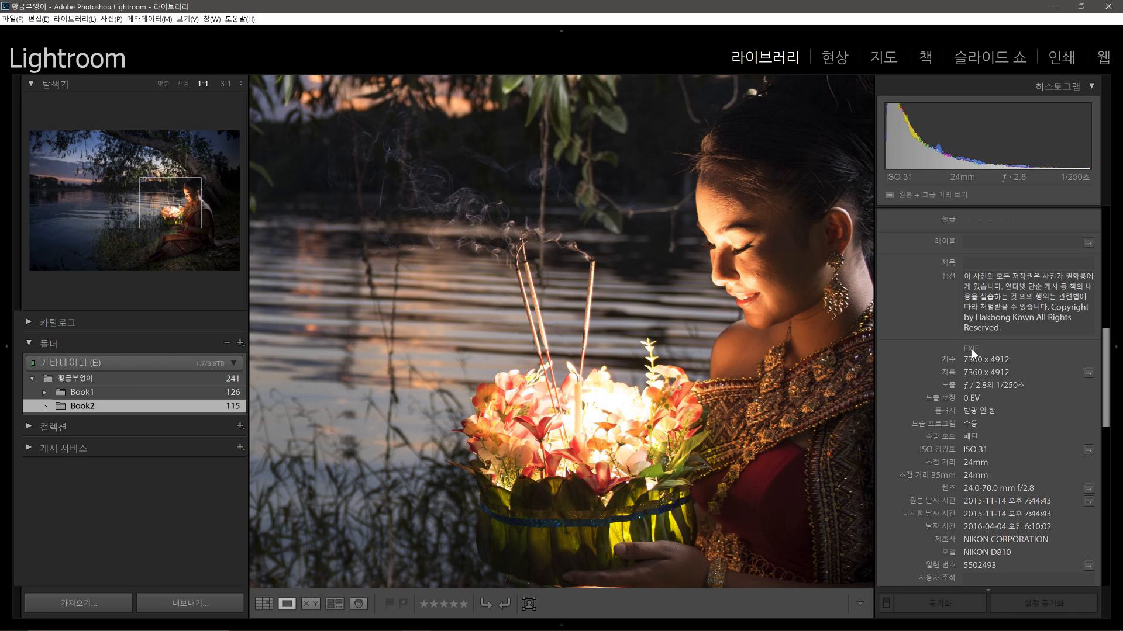
{"action": "left_click", "coordinate": [691, 300]}
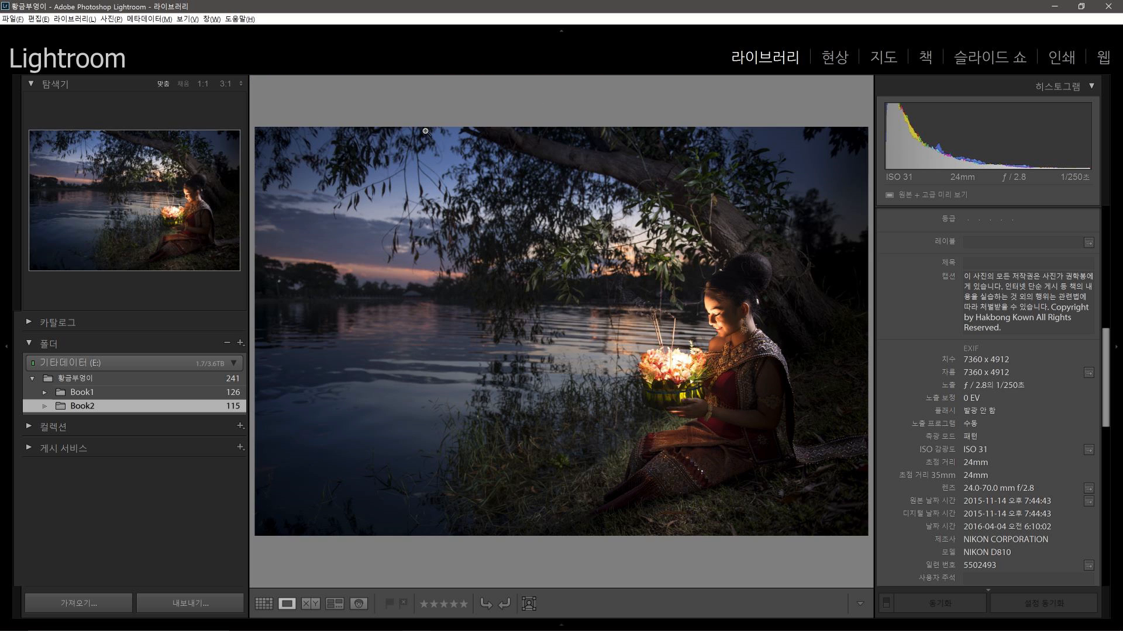
{"action": "mouse_move", "coordinate": [443, 624]}
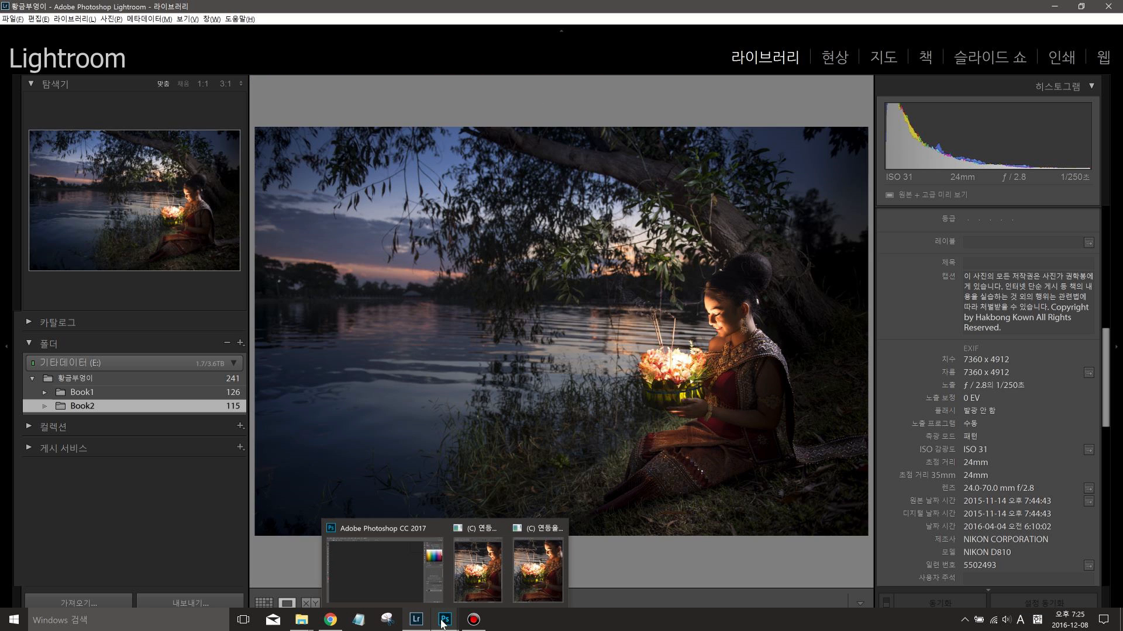
{"action": "left_click", "coordinate": [379, 570]}
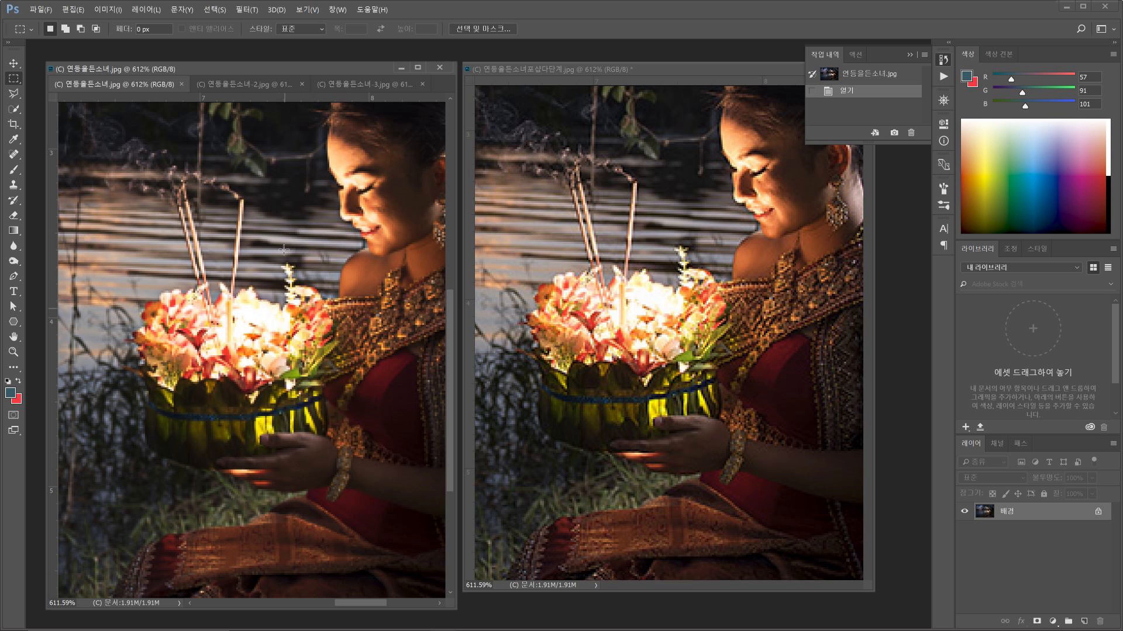
Switch to Lightroom, open the photo's export settings with the 황금부엉이1000 preset, and review its image sizing and output sharpening options
{"action": "mouse_move", "coordinate": [359, 621]}
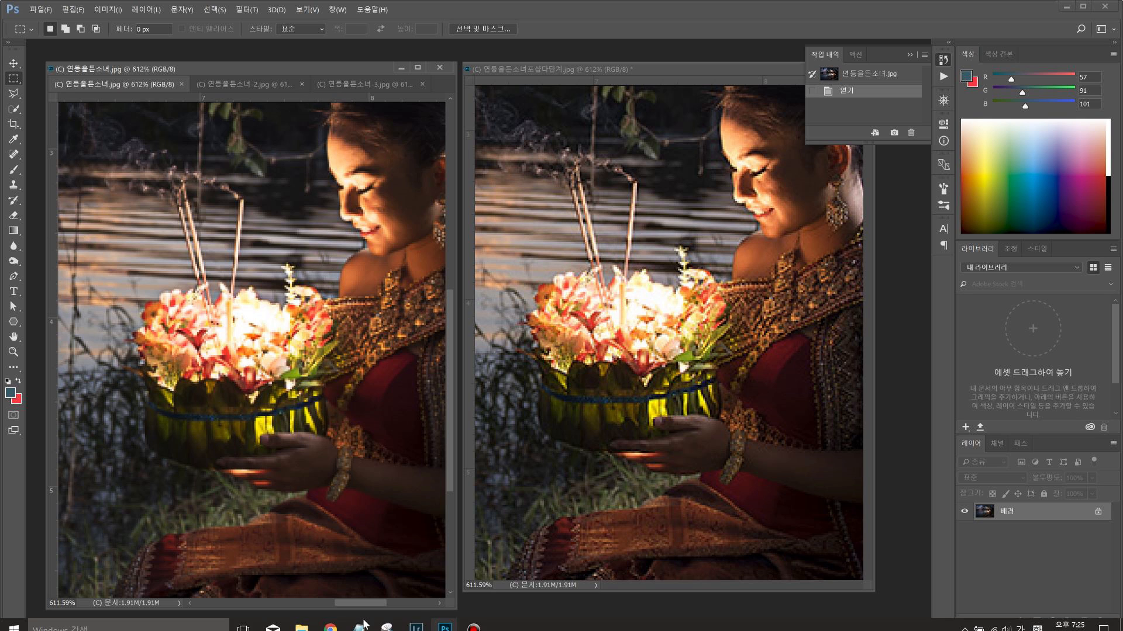
{"action": "left_click", "coordinate": [415, 620]}
{"action": "right_click", "coordinate": [539, 180]}
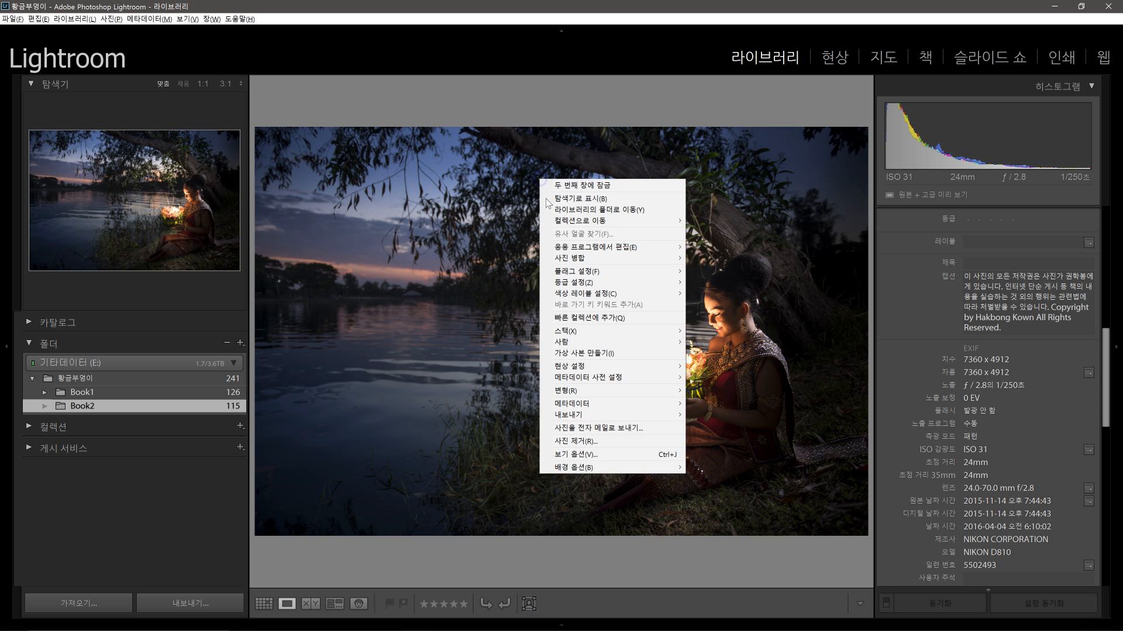
{"action": "mouse_move", "coordinate": [601, 416]}
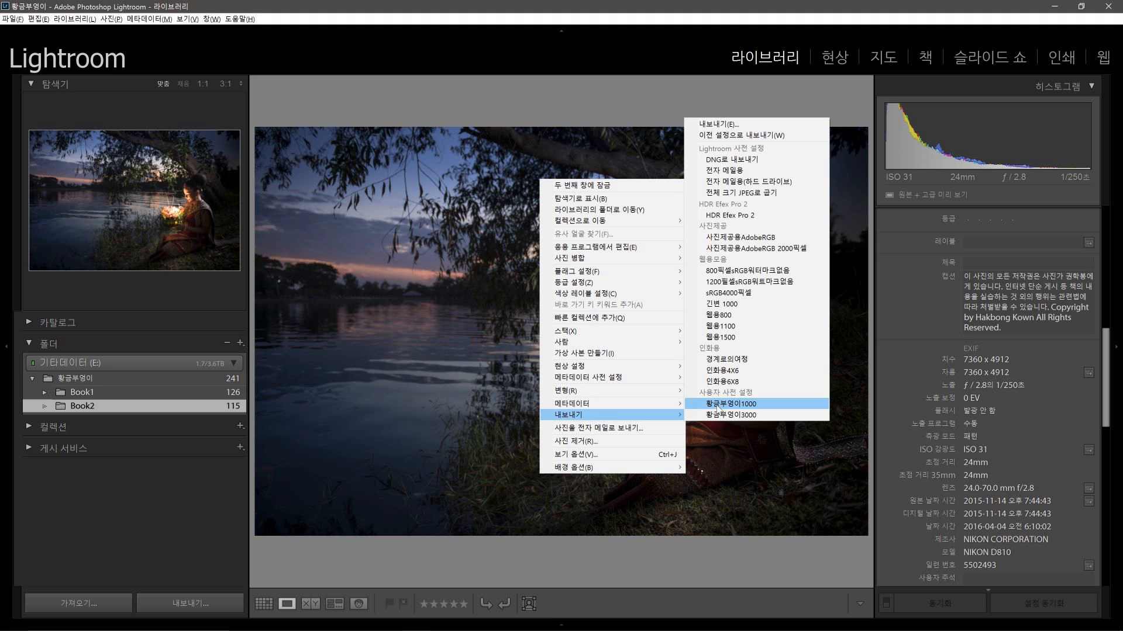
{"action": "left_click", "coordinate": [735, 125]}
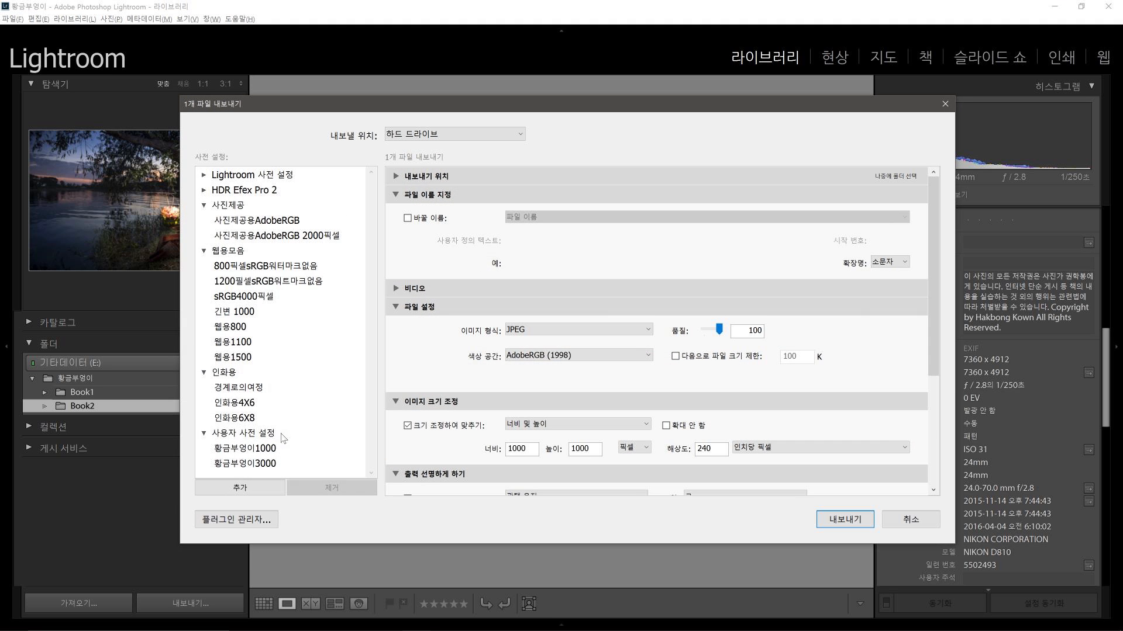
{"action": "left_click", "coordinate": [262, 453]}
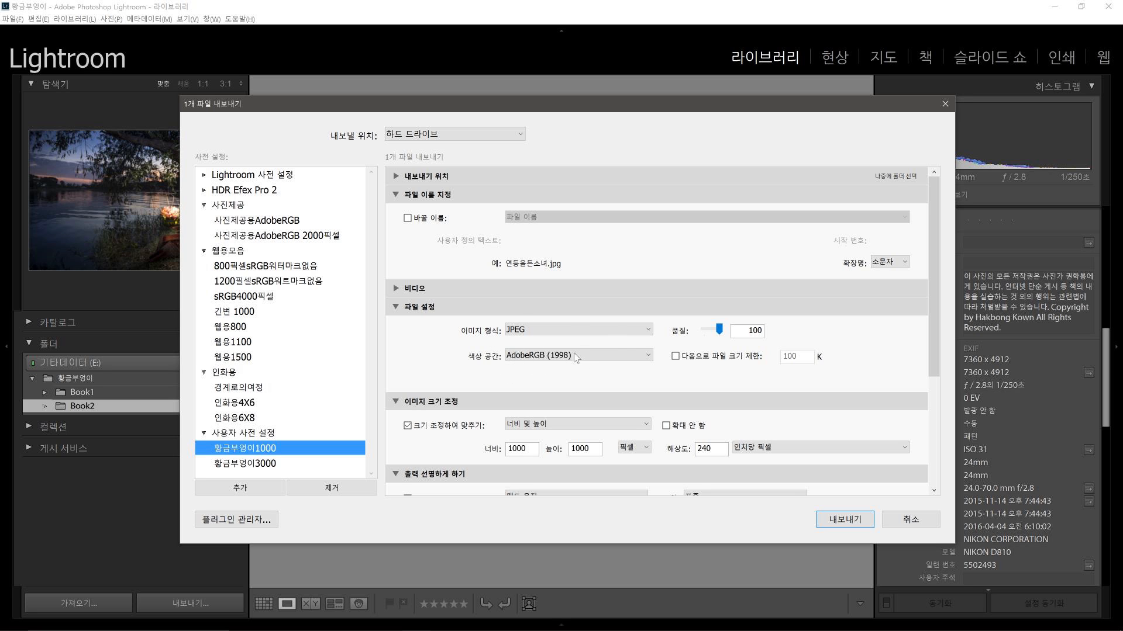
{"action": "scroll", "coordinate": [929, 250], "scroll_direction": "down", "scroll_amount": 5}
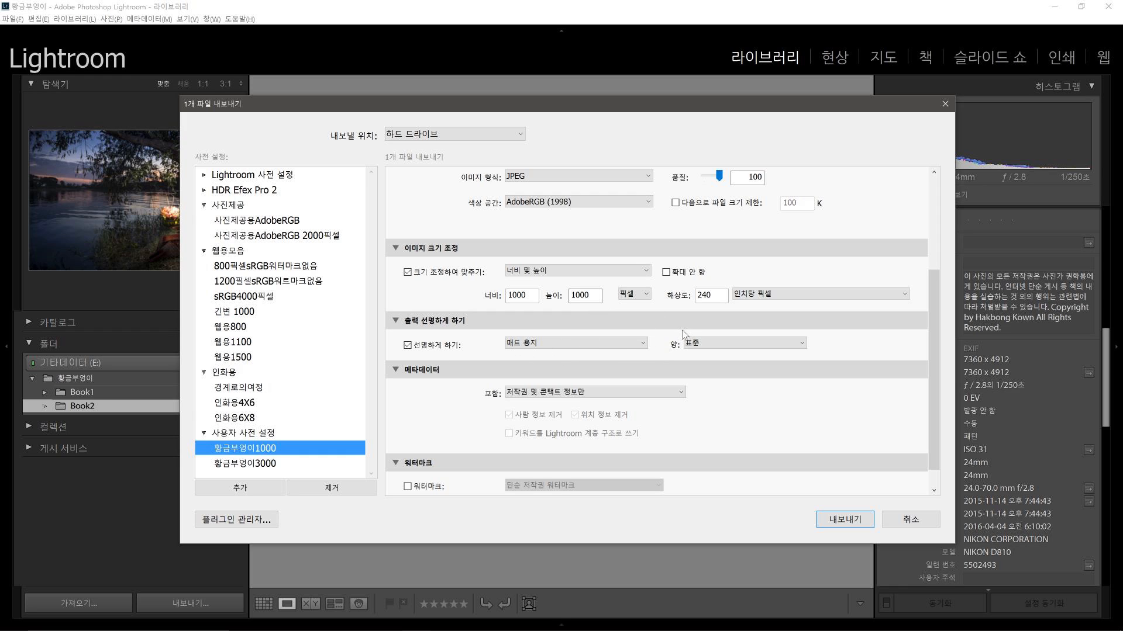
{"action": "left_click", "coordinate": [696, 345]}
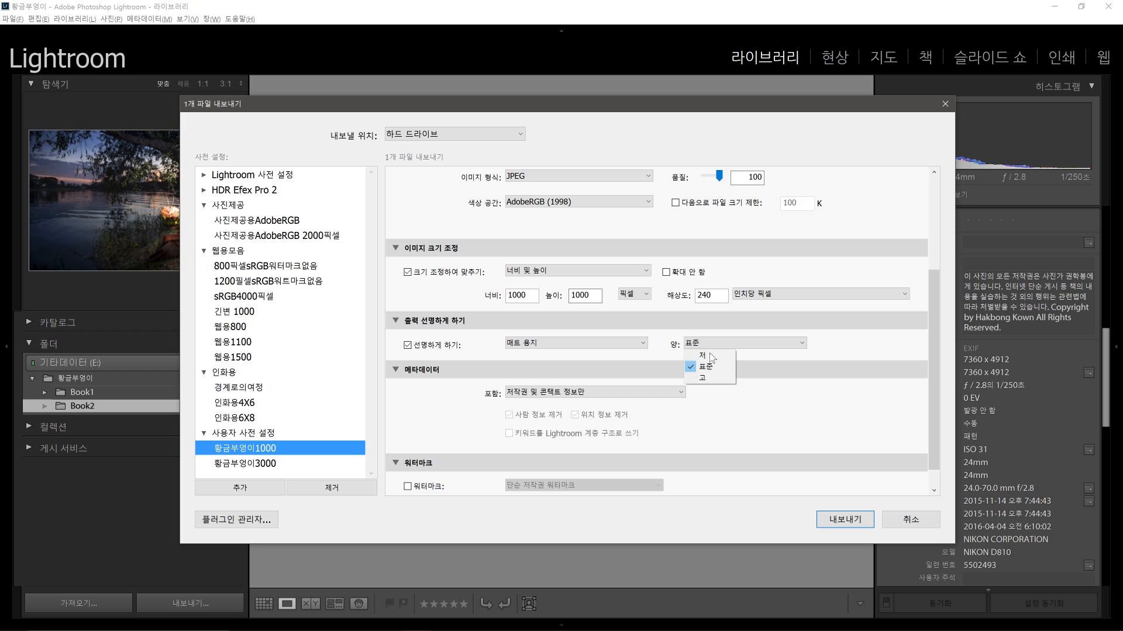
{"action": "left_click", "coordinate": [850, 325]}
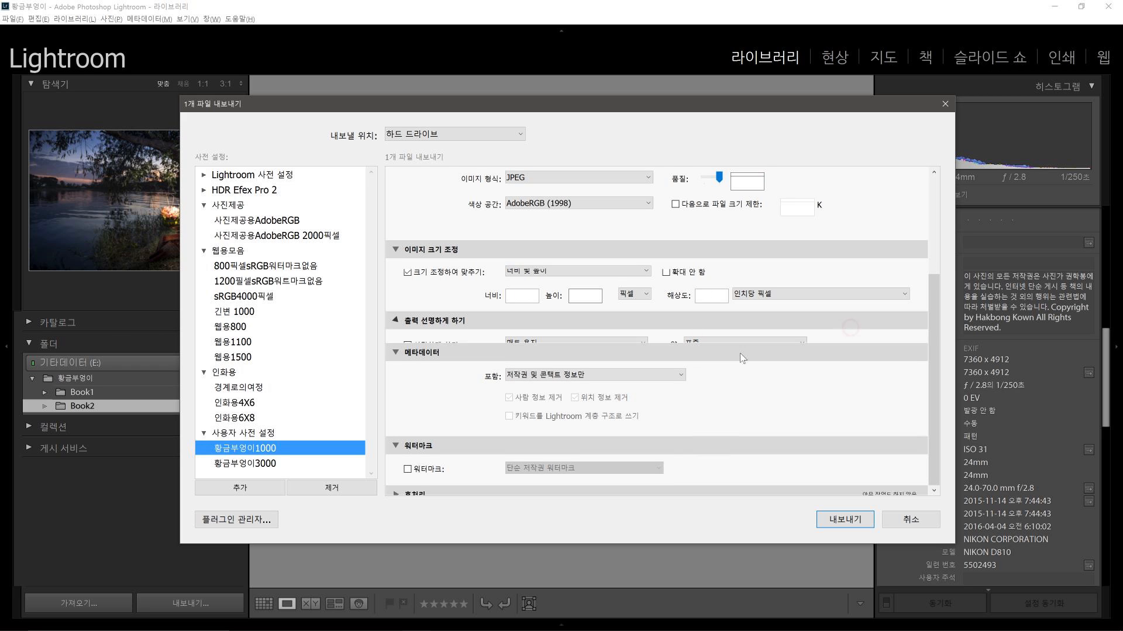
{"action": "left_click", "coordinate": [428, 325]}
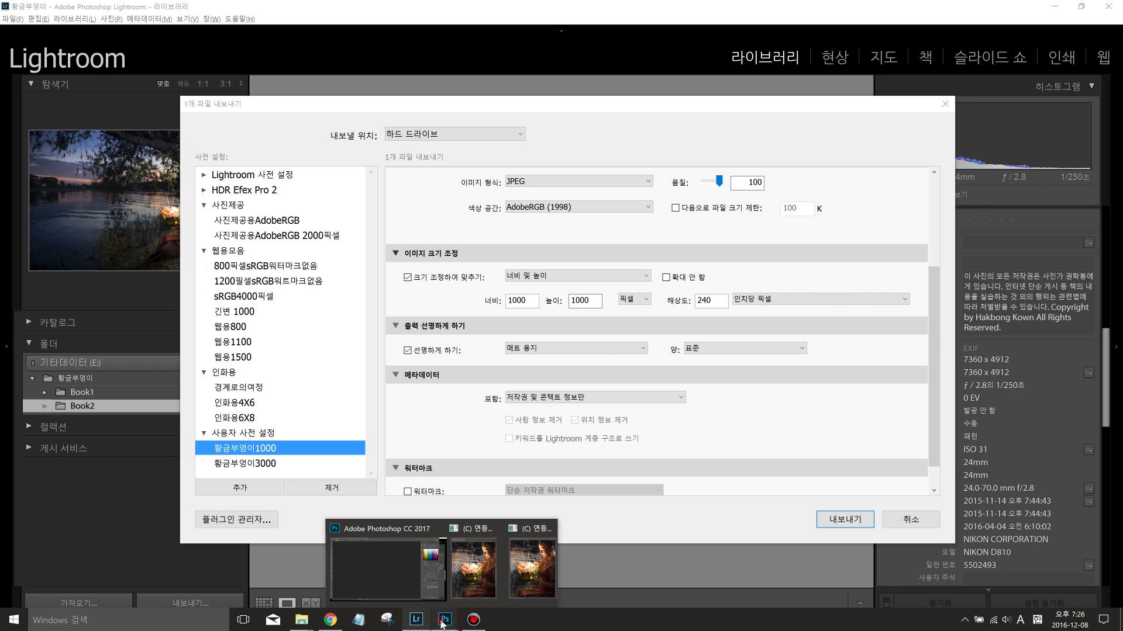
Switch to Photoshop and extend the height of the 연등을든소녀포샵다단계.jpg window
{"action": "left_click", "coordinate": [399, 590]}
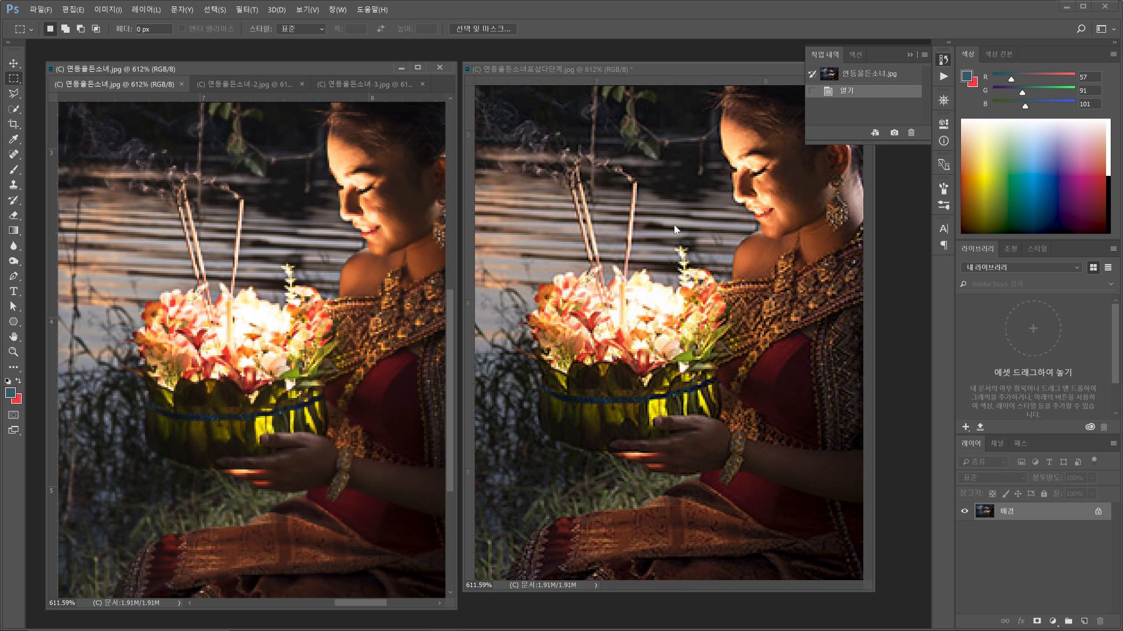
{"action": "left_click_drag", "start_coordinate": [678, 592], "coordinate": [674, 612]}
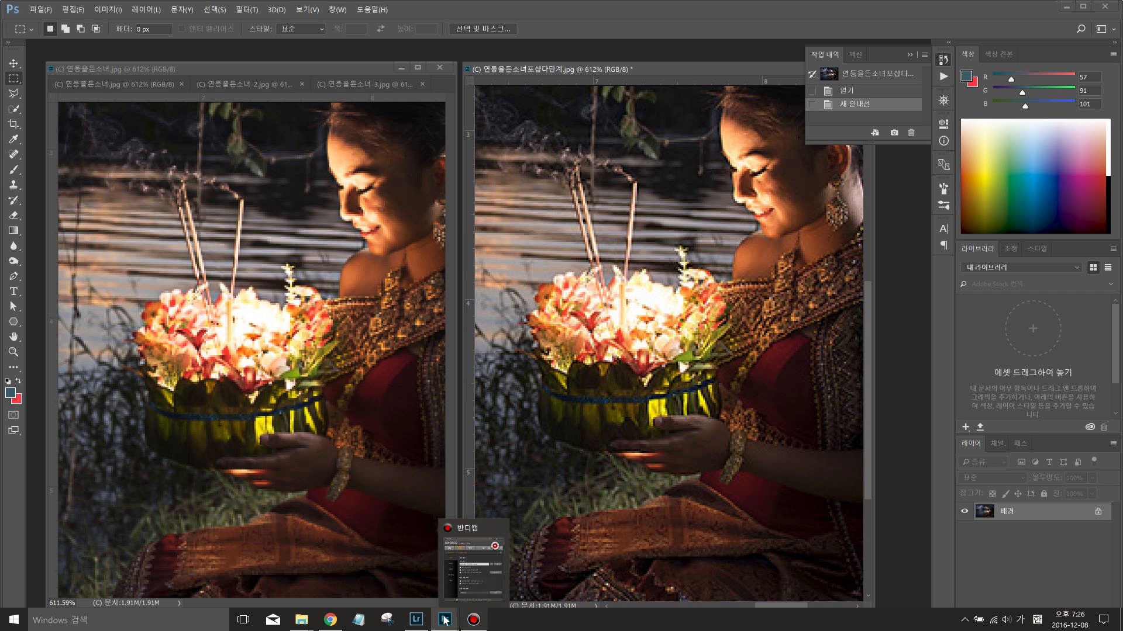
Switch to Lightroom, cancel the export, and check the photo's file information in the metadata
{"action": "mouse_move", "coordinate": [445, 620]}
{"action": "left_click", "coordinate": [416, 620]}
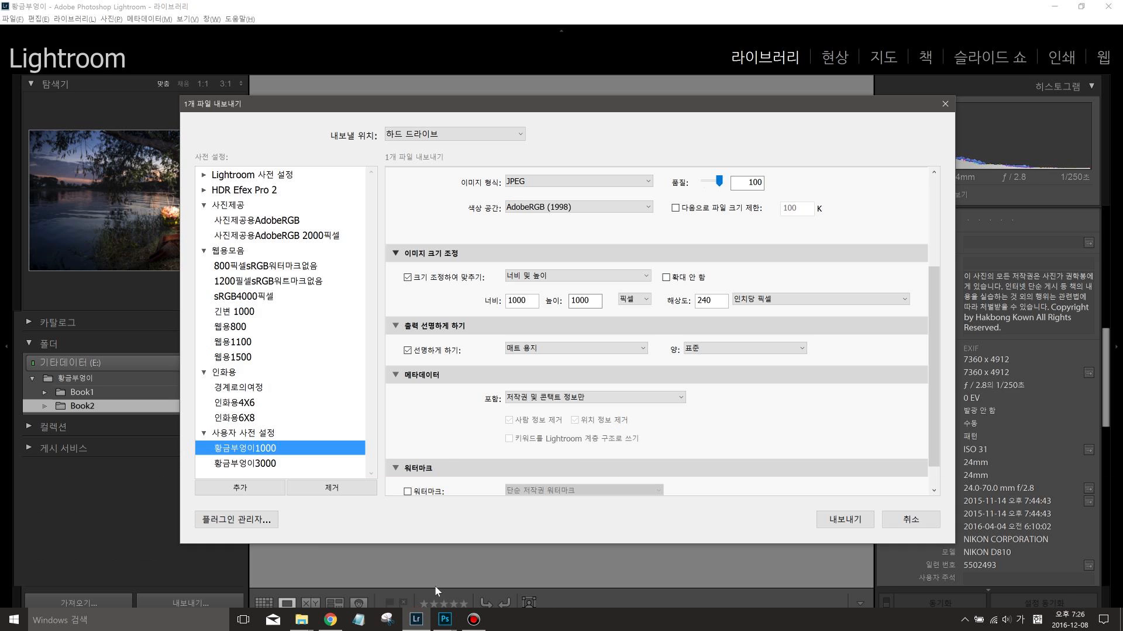
{"action": "left_click", "coordinate": [895, 518]}
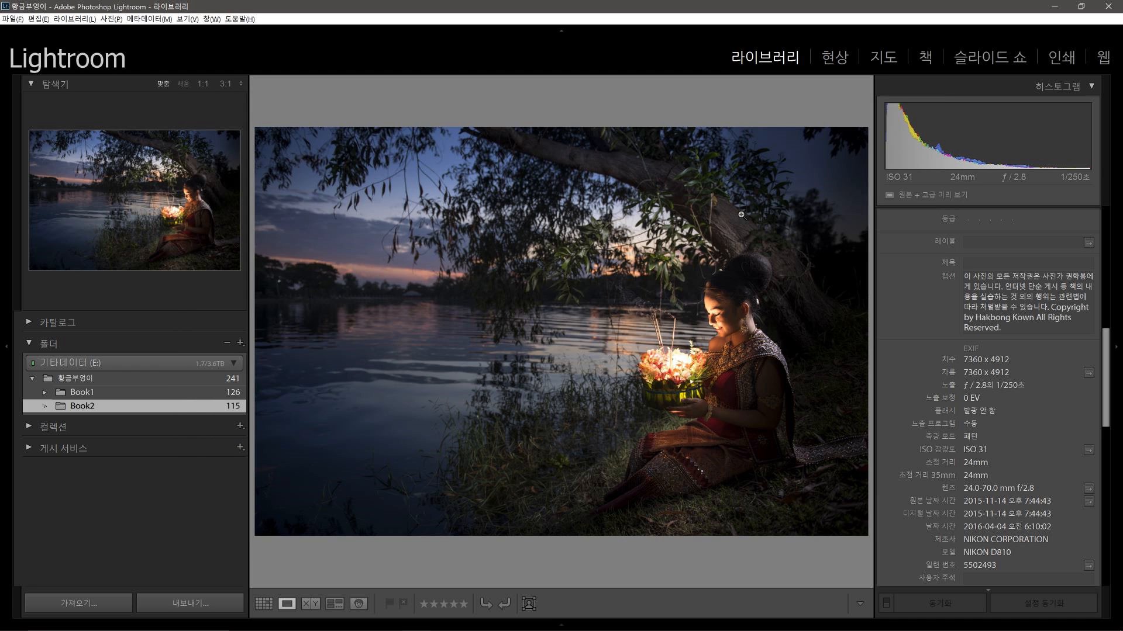
{"action": "scroll", "coordinate": [897, 395], "scroll_direction": "up", "scroll_amount": 5}
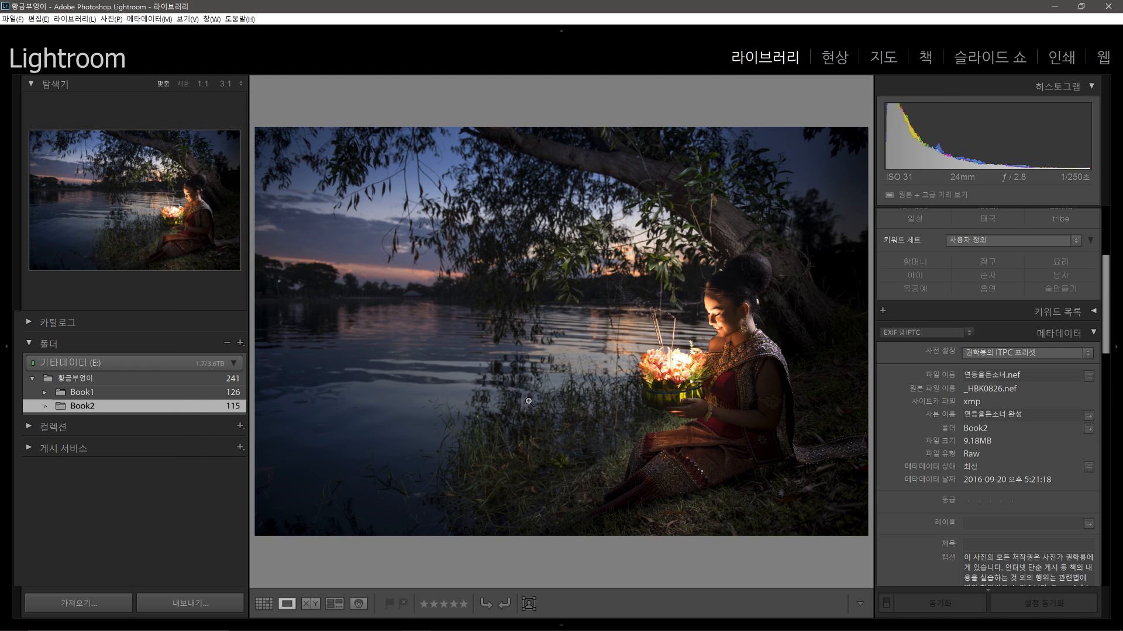
Switch to Photoshop and alternate between 연등을든소녀.jpg and 연등을든소녀-2.jpg to compare their sharpness beside 연등을든소녀포샵다단계.jpg
{"action": "mouse_move", "coordinate": [436, 627]}
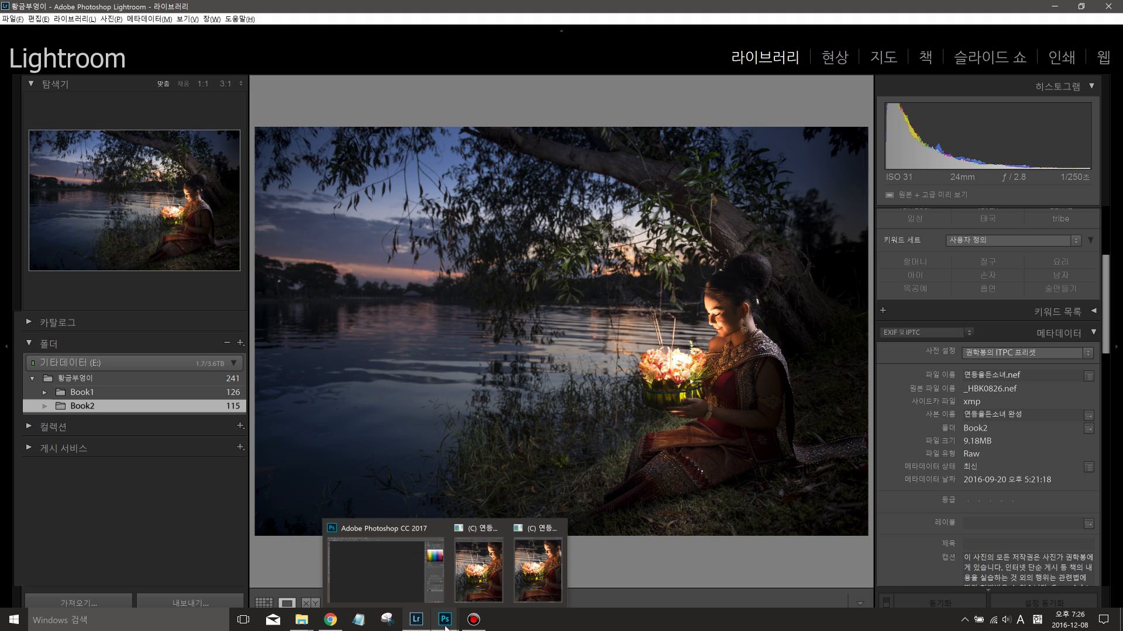
{"action": "left_click", "coordinate": [430, 552]}
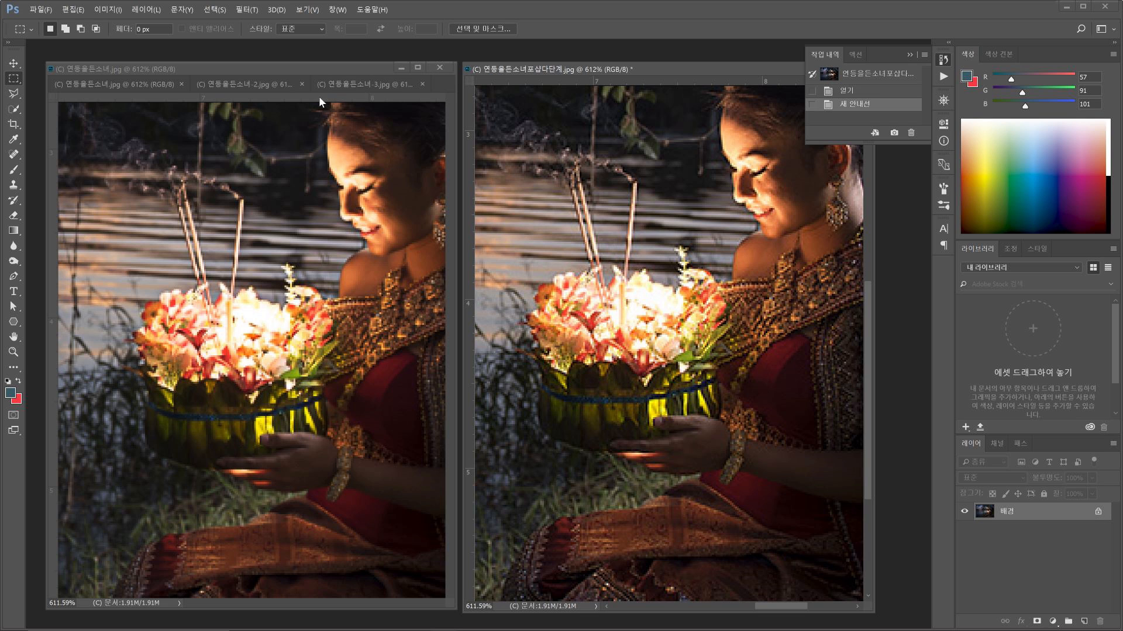
{"action": "left_click", "coordinate": [235, 86]}
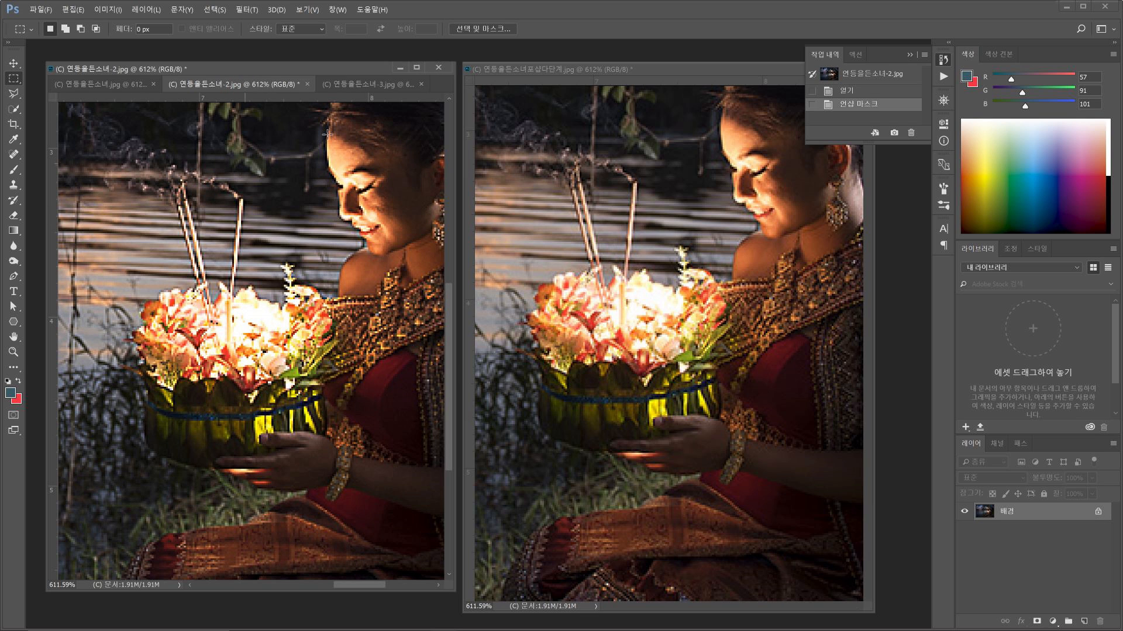
{"action": "left_click", "coordinate": [131, 84]}
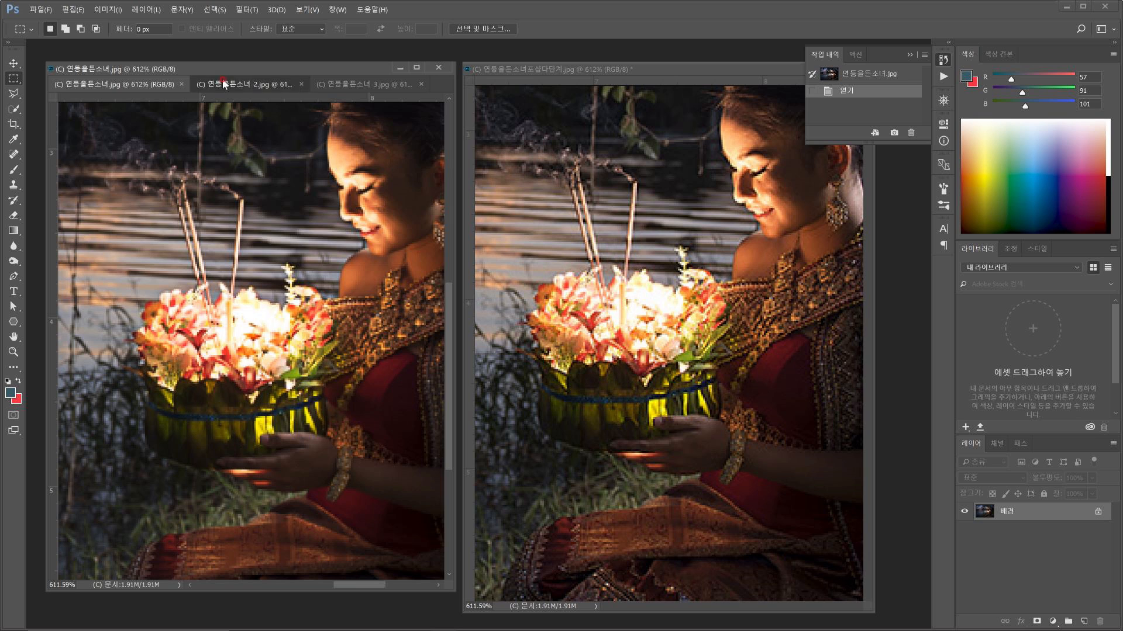
{"action": "left_click", "coordinate": [216, 84]}
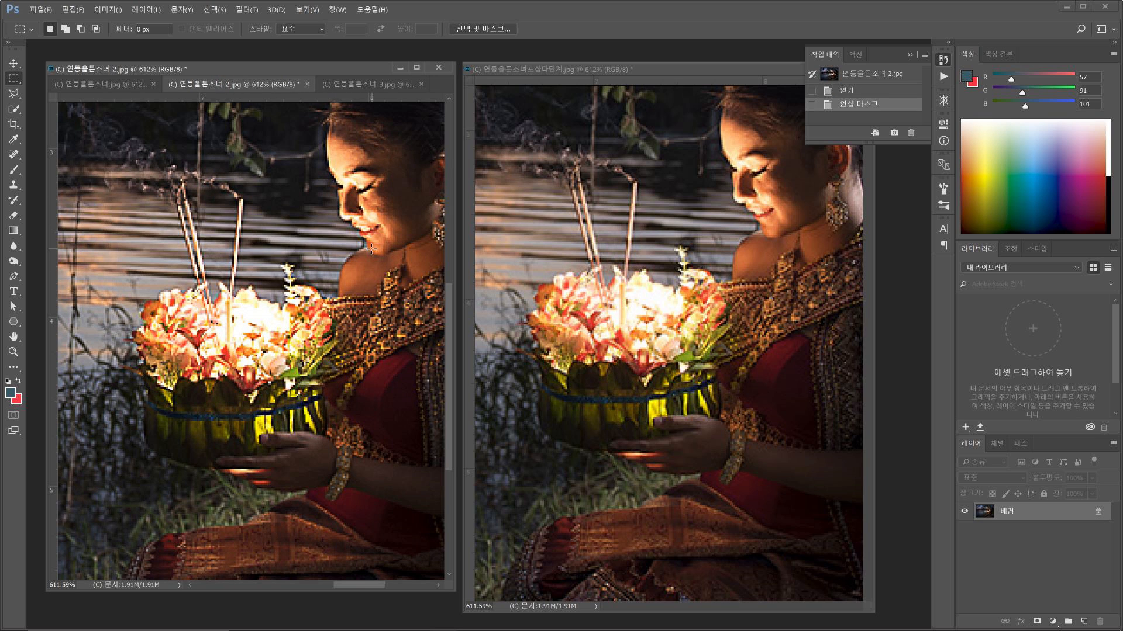
{"action": "left_click", "coordinate": [104, 83]}
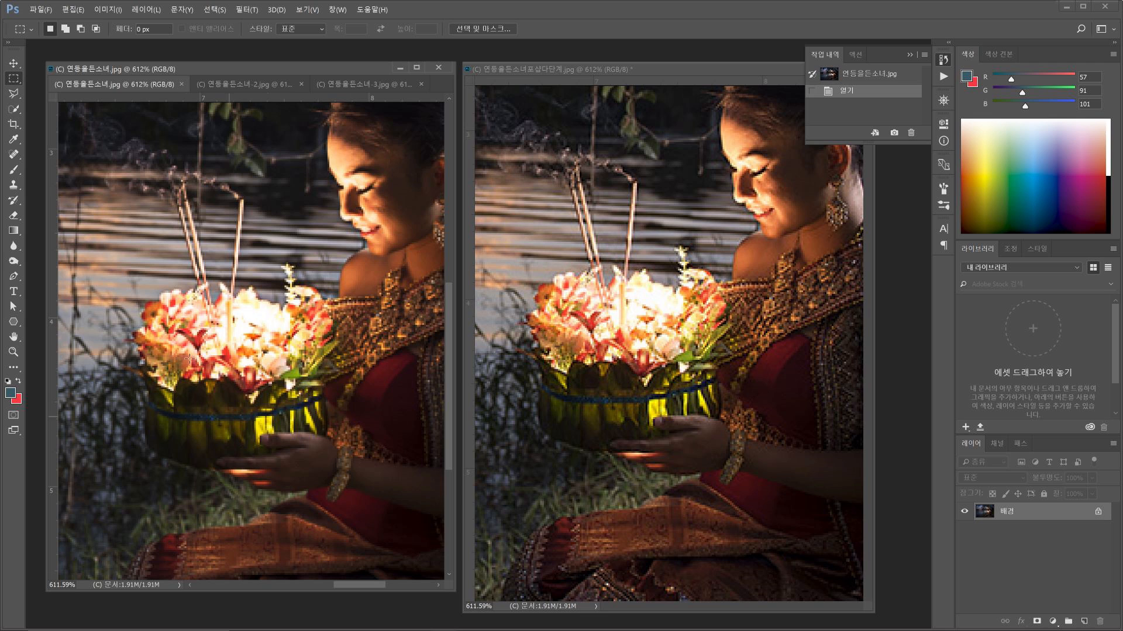
{"action": "left_click", "coordinate": [259, 86]}
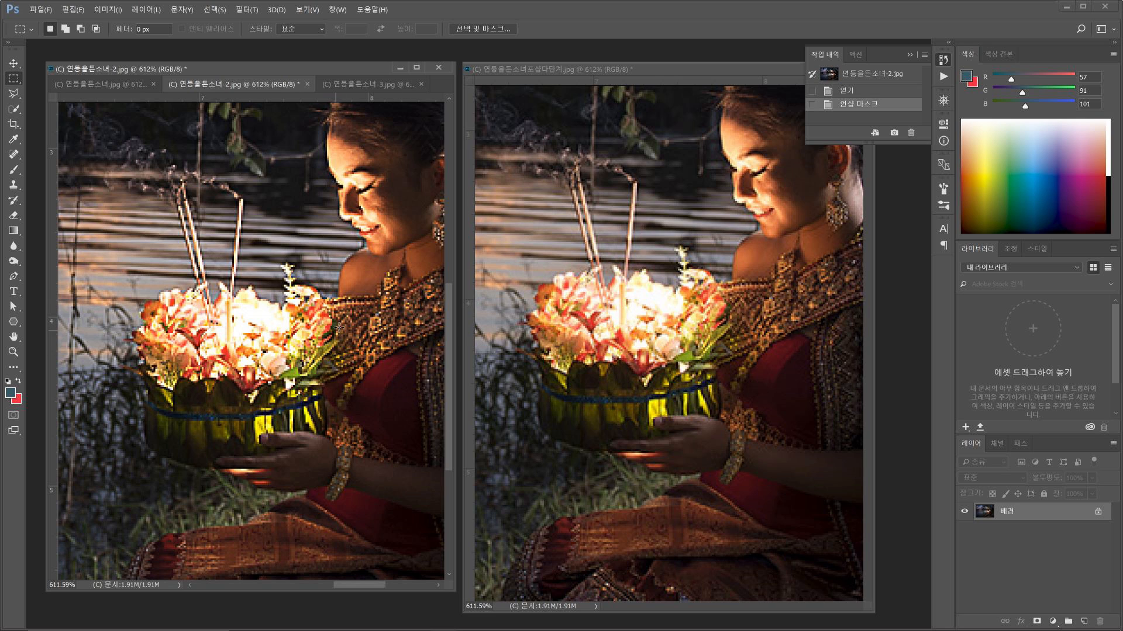
{"action": "left_click", "coordinate": [108, 84]}
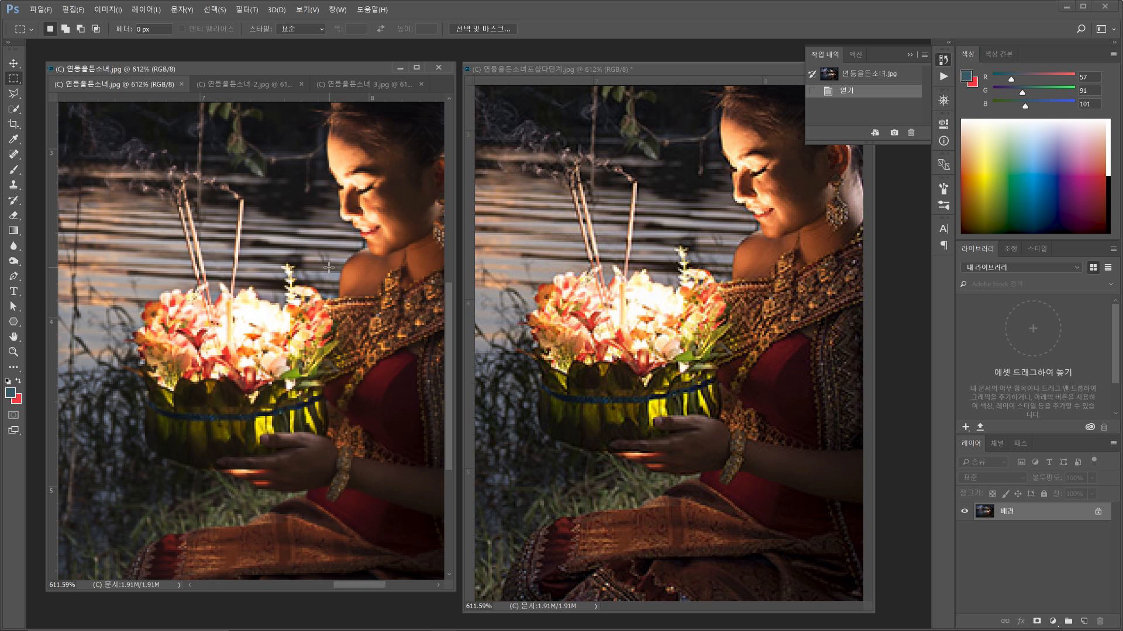
{"action": "left_click", "coordinate": [245, 84]}
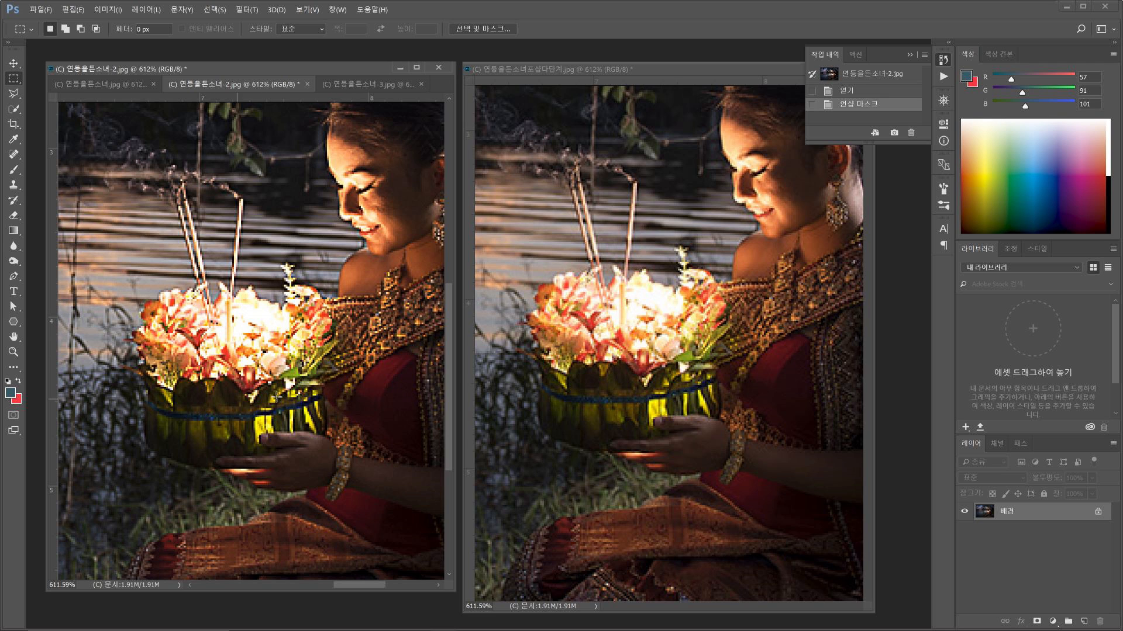
Alternate between 연등을든소녀.jpg and 연등을든소녀-3.jpg to compare their sharpness, and extend the height of their shared window
{"action": "left_click", "coordinate": [111, 85]}
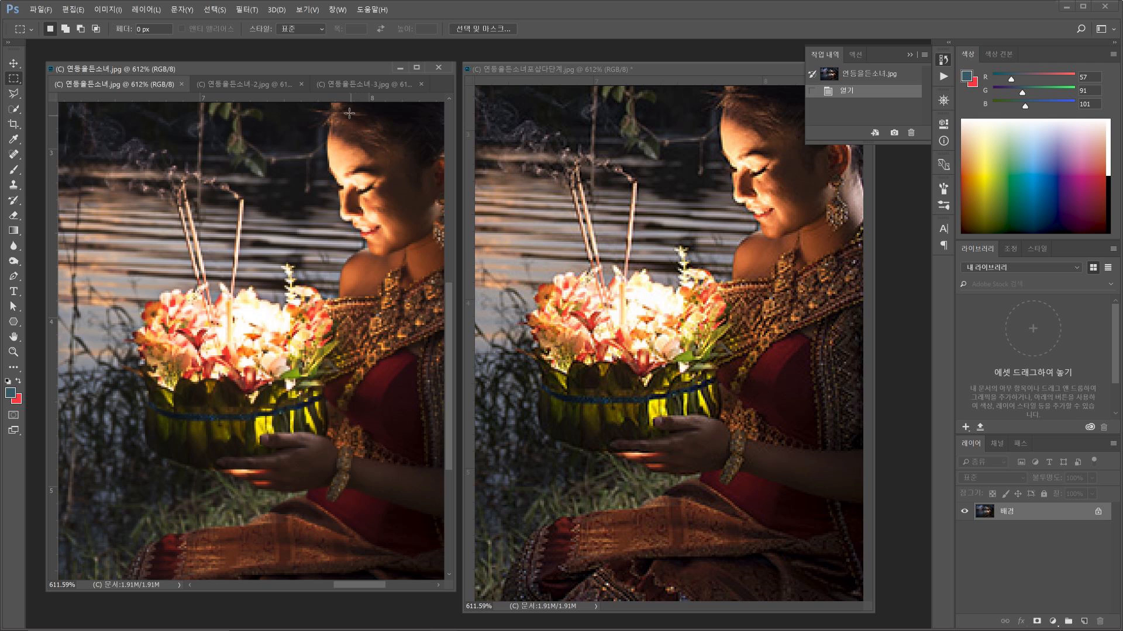
{"action": "left_click", "coordinate": [358, 85]}
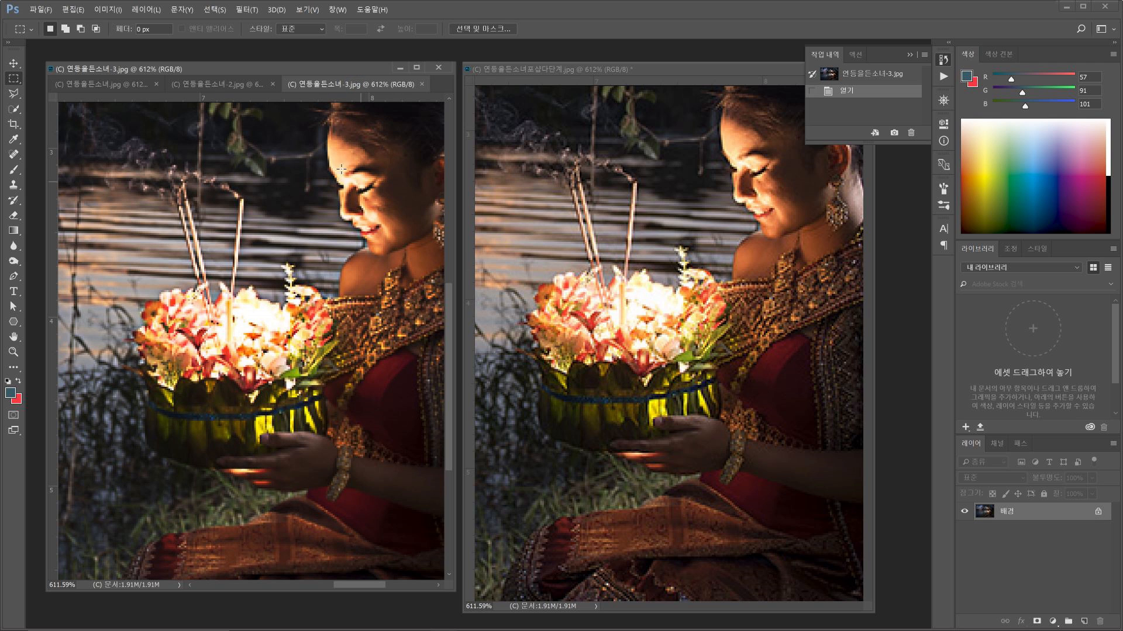
{"action": "left_click", "coordinate": [135, 87]}
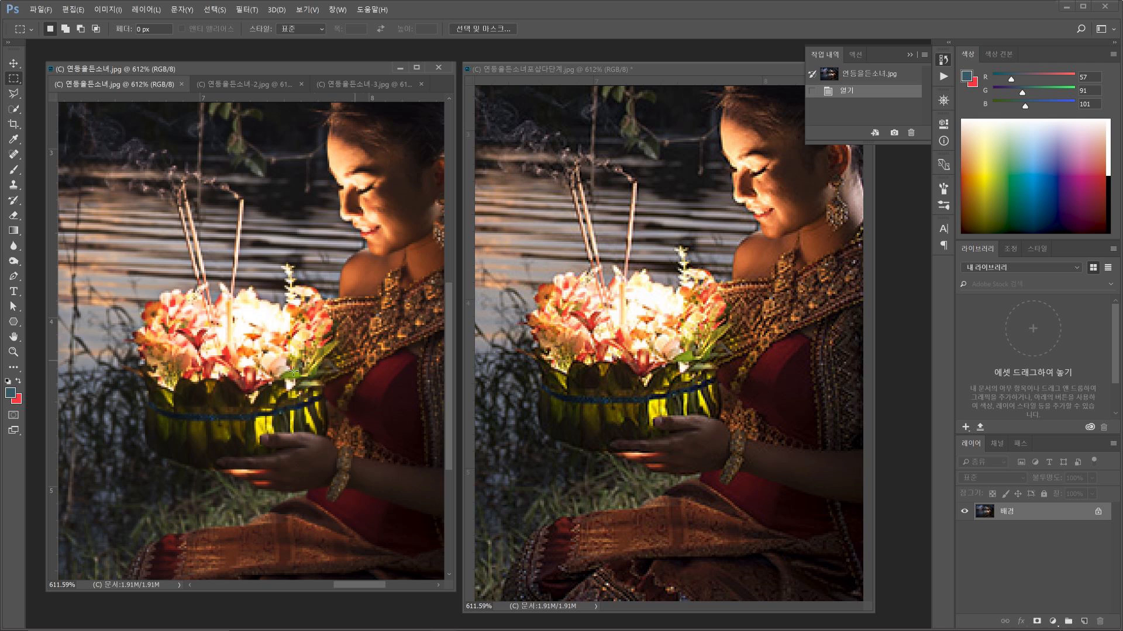
{"action": "left_click", "coordinate": [382, 83]}
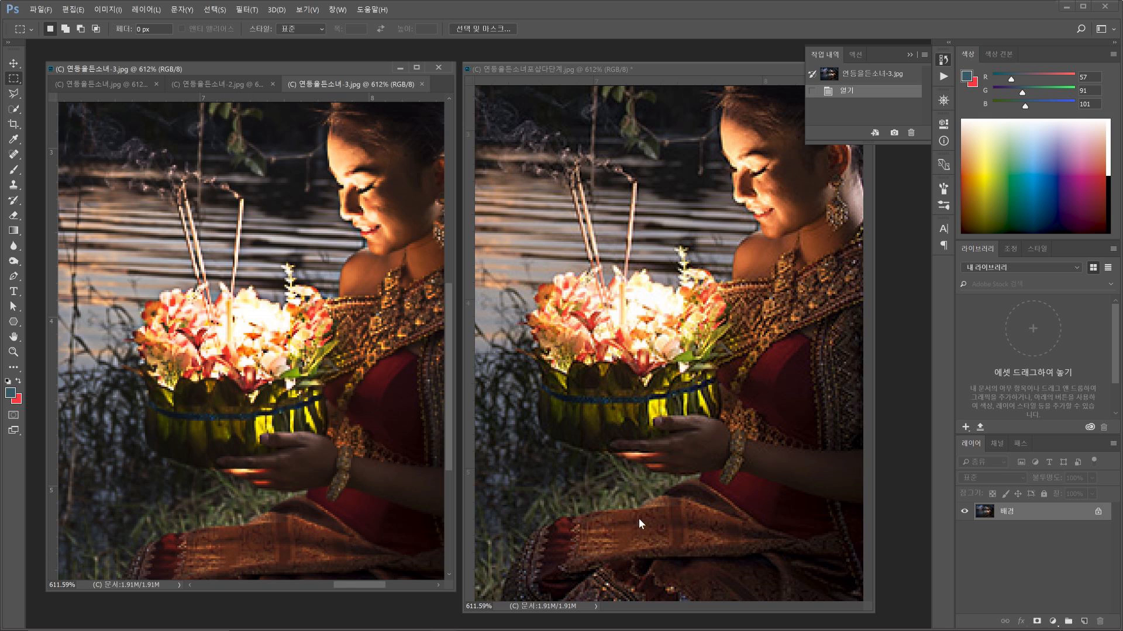
{"action": "left_click_drag", "start_coordinate": [392, 593], "coordinate": [388, 626]}
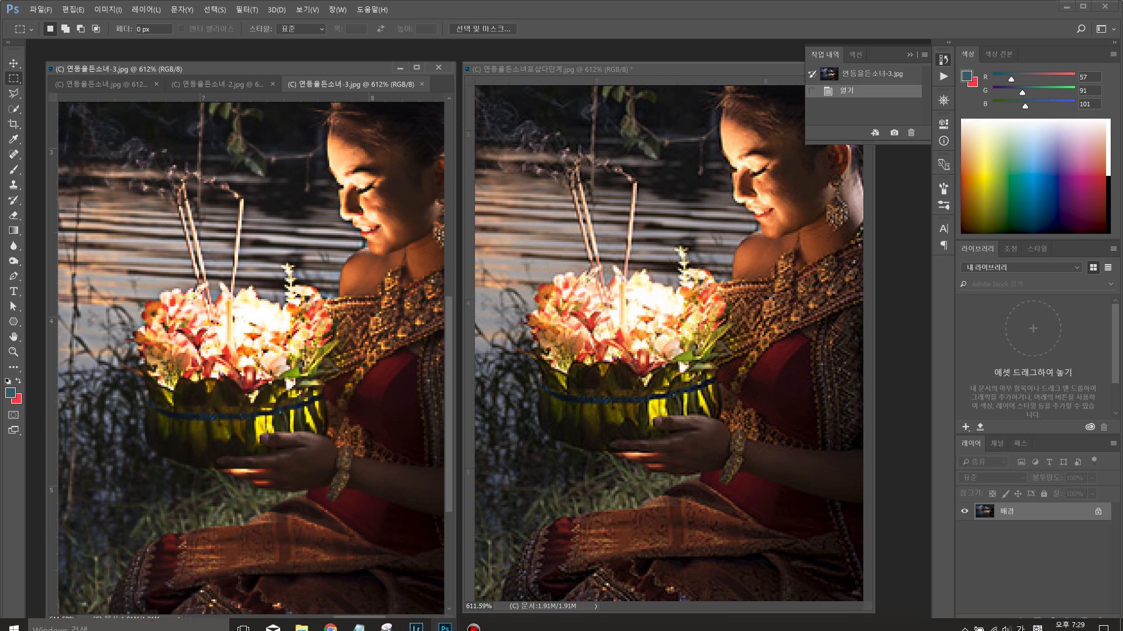
Switch to Lightroom and open the photo's export settings with the 황금부엉이1000 preset
{"action": "left_click", "coordinate": [416, 629]}
{"action": "right_click", "coordinate": [526, 285]}
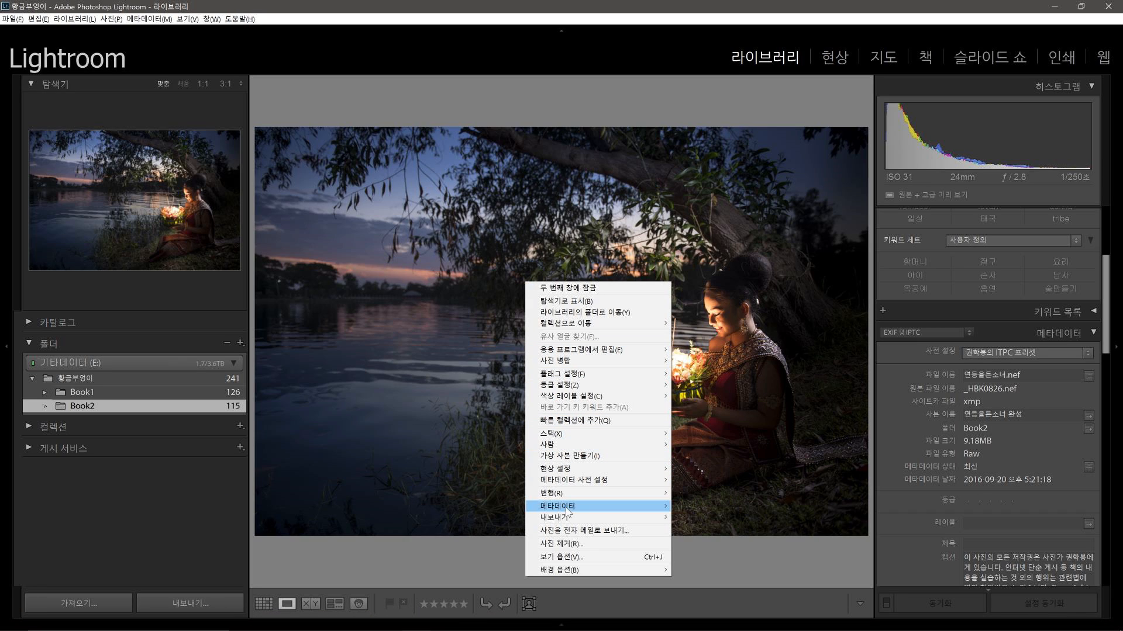
{"action": "mouse_move", "coordinate": [602, 519]}
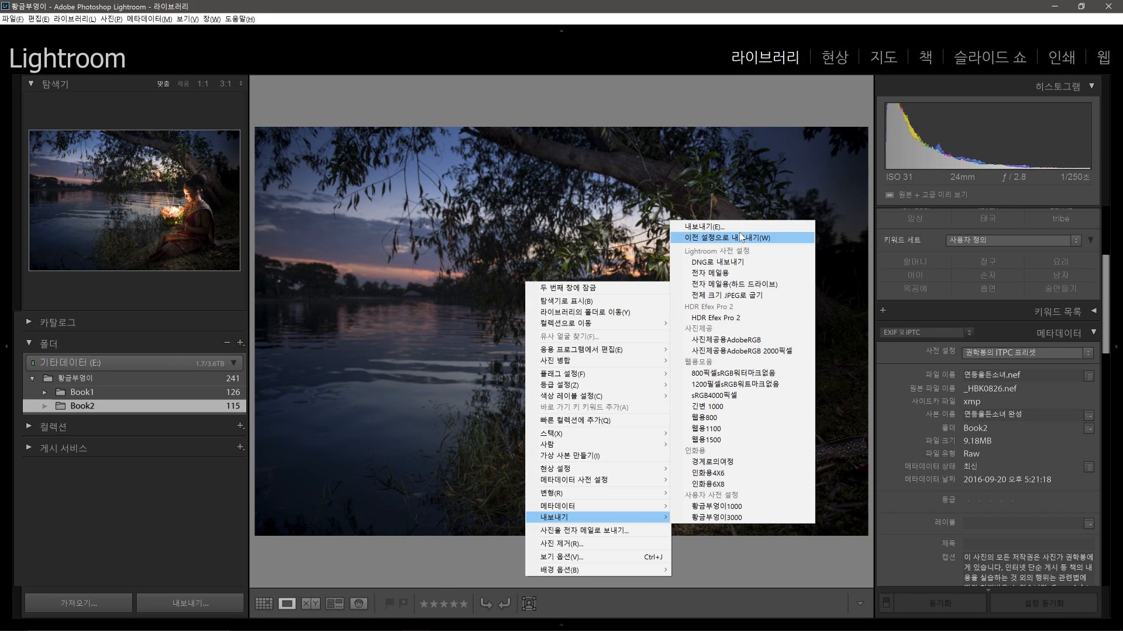
{"action": "left_click", "coordinate": [722, 227]}
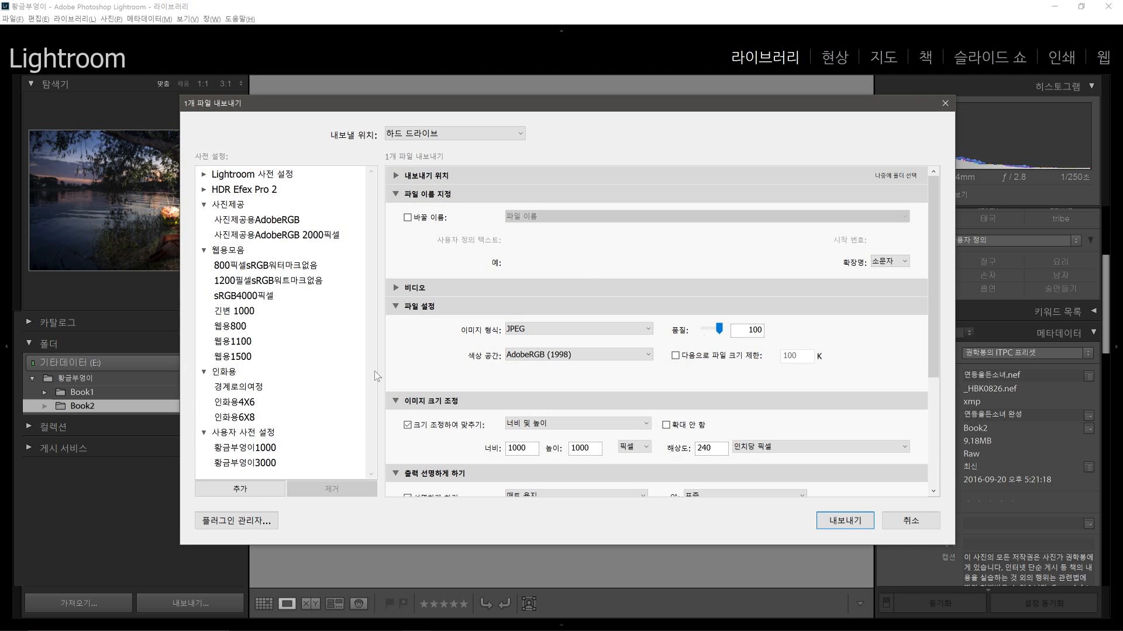
{"action": "left_click", "coordinate": [273, 448]}
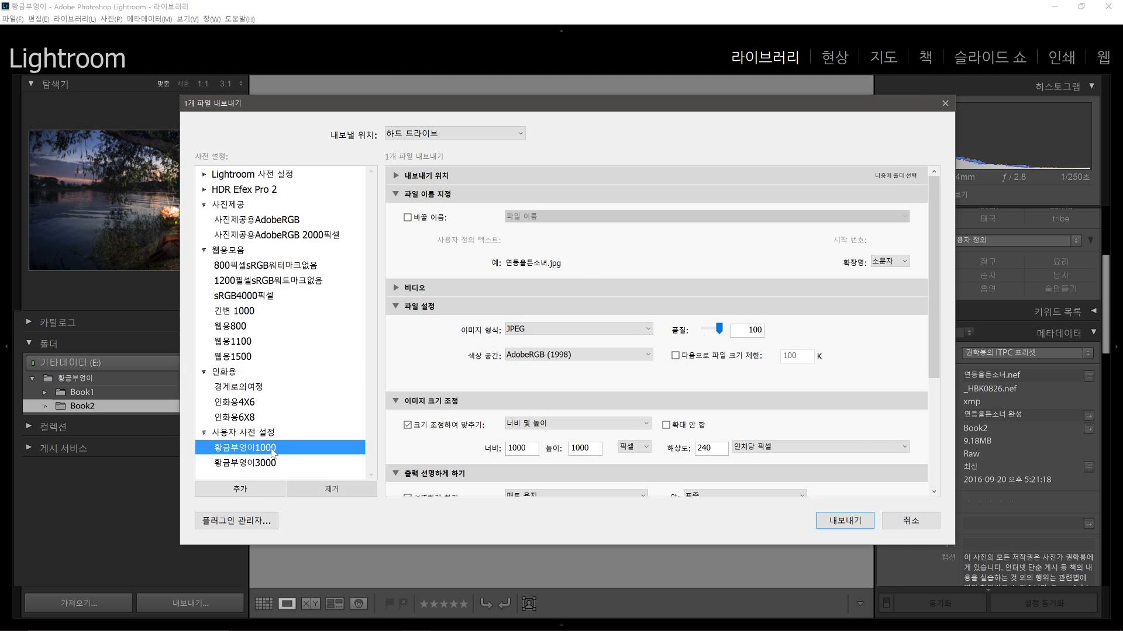
Set the export's output sharpening to 광택 용지 with the amount 고
{"action": "left_click_drag", "start_coordinate": [933, 284], "coordinate": [807, 376]}
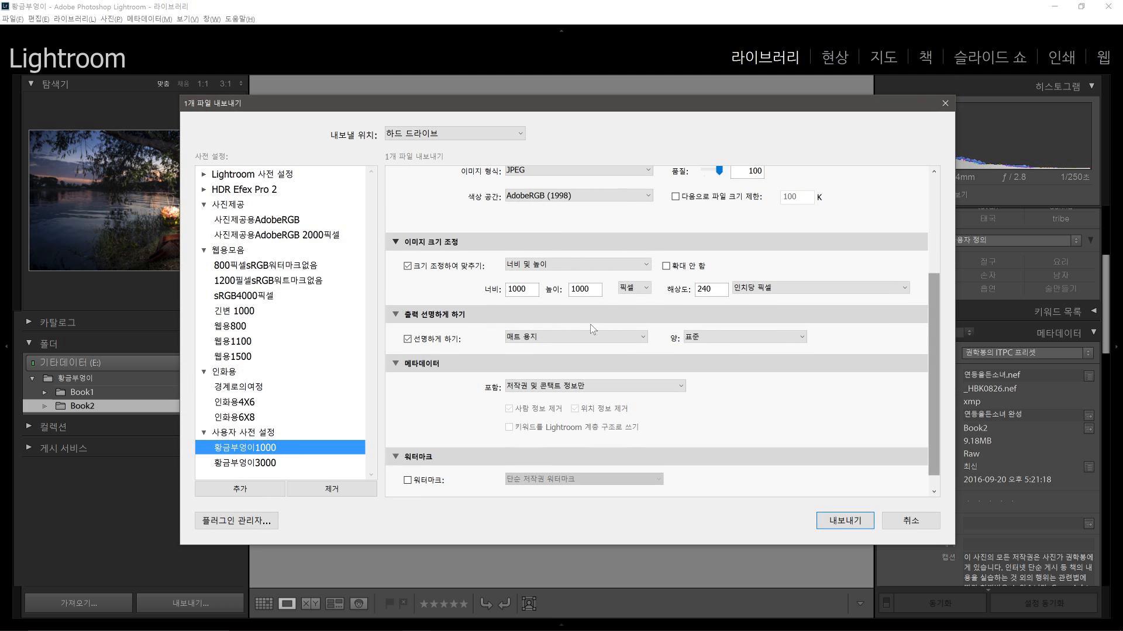
{"action": "left_click", "coordinate": [564, 337]}
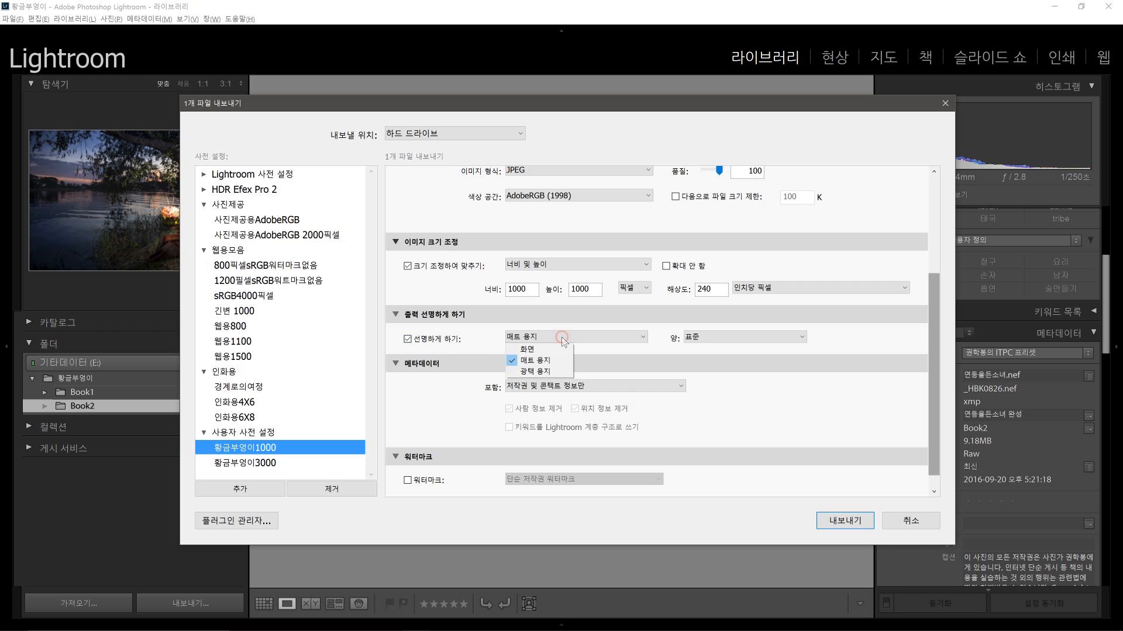
{"action": "left_click", "coordinate": [551, 372]}
{"action": "left_click", "coordinate": [741, 338]}
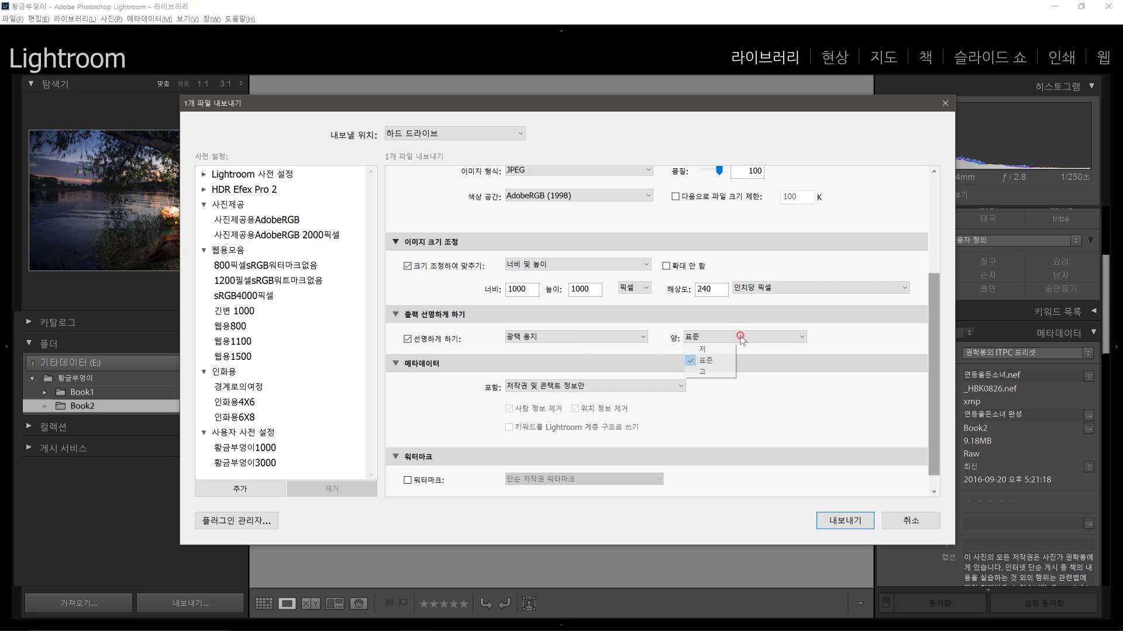
{"action": "left_click", "coordinate": [714, 372]}
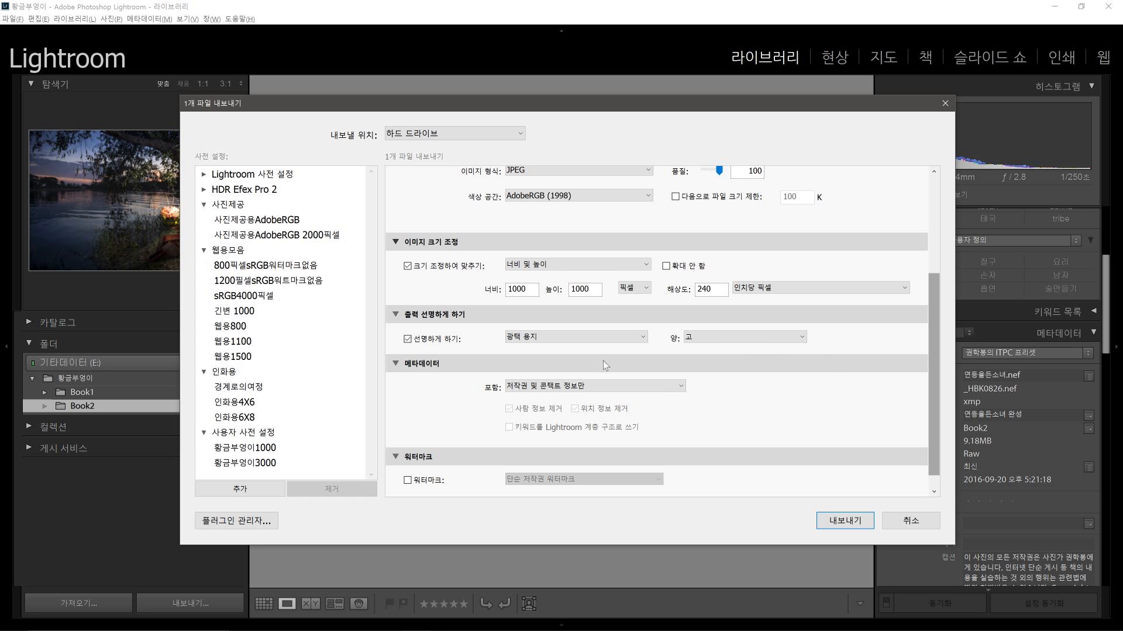
Switch to Photoshop and view 연등을든소녀-3.jpg and 연등을든소녀포샵다단계.jpg side by side at 100%
{"action": "left_click", "coordinate": [445, 620]}
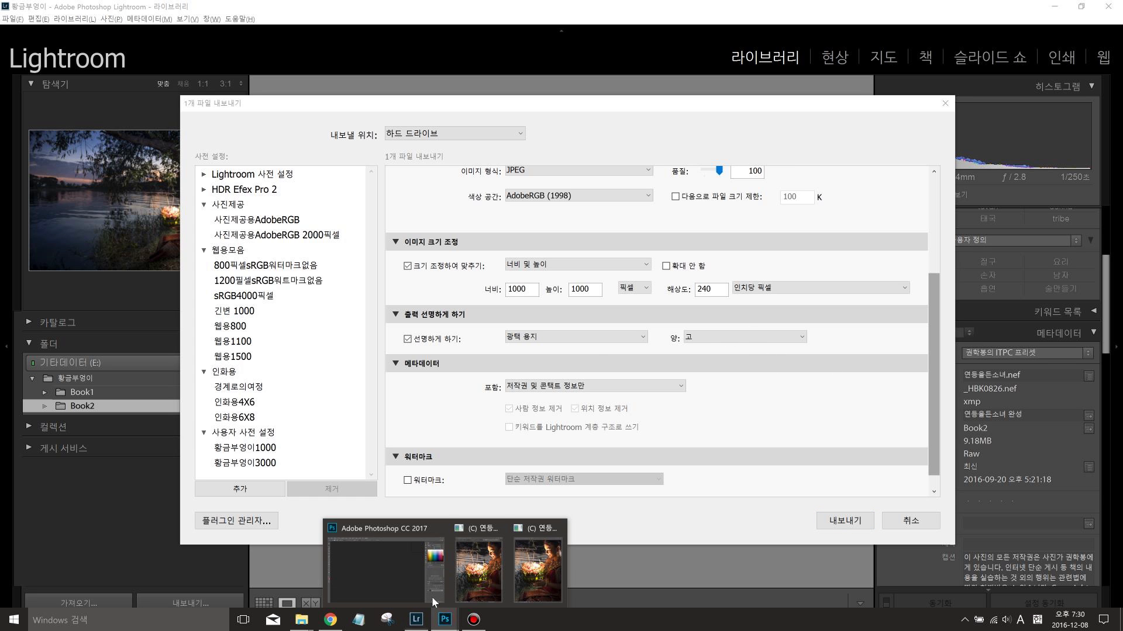
{"action": "left_click", "coordinate": [489, 570]}
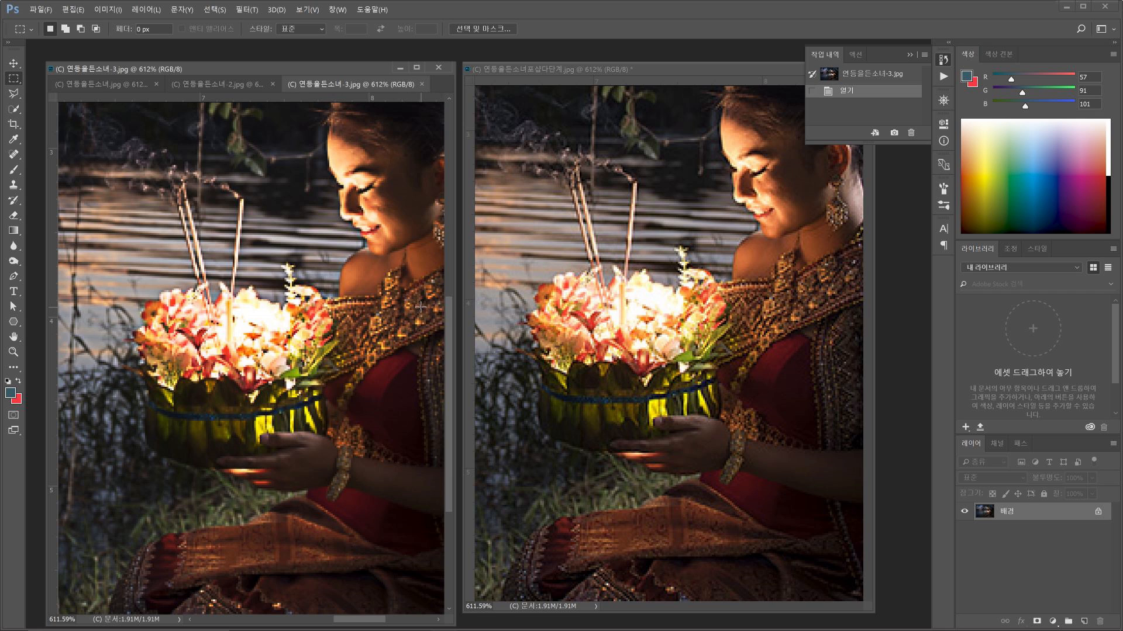
{"action": "key", "text": "ctrl+1"}
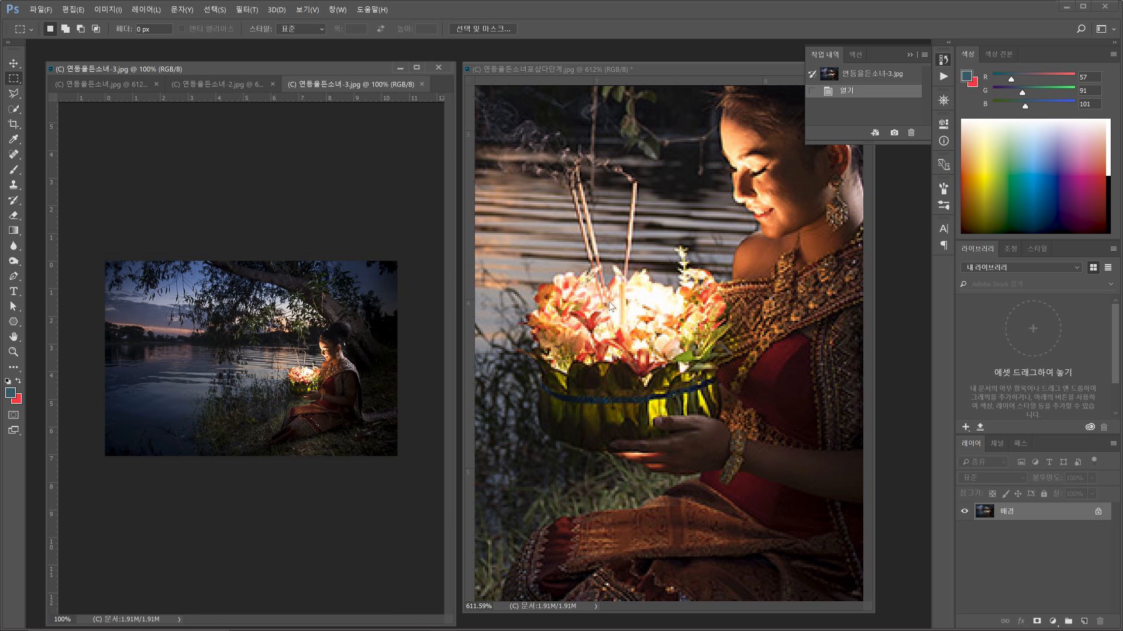
{"action": "left_click", "coordinate": [614, 77]}
{"action": "key", "text": "ctrl+1"}
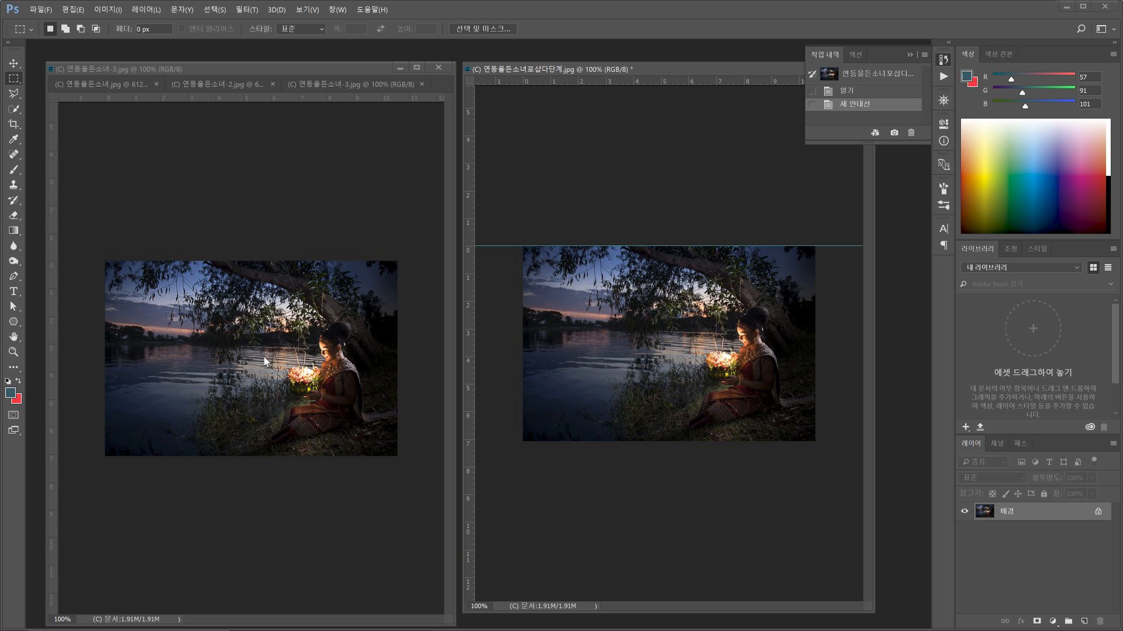
Enlarge 연등을든소녀포샵다단계.jpg and 연등을든소녀-3.jpg to about 259% and frame the seated woman in both for comparison
{"action": "scroll", "coordinate": [688, 382], "scroll_direction": "up", "scroll_amount": 5}
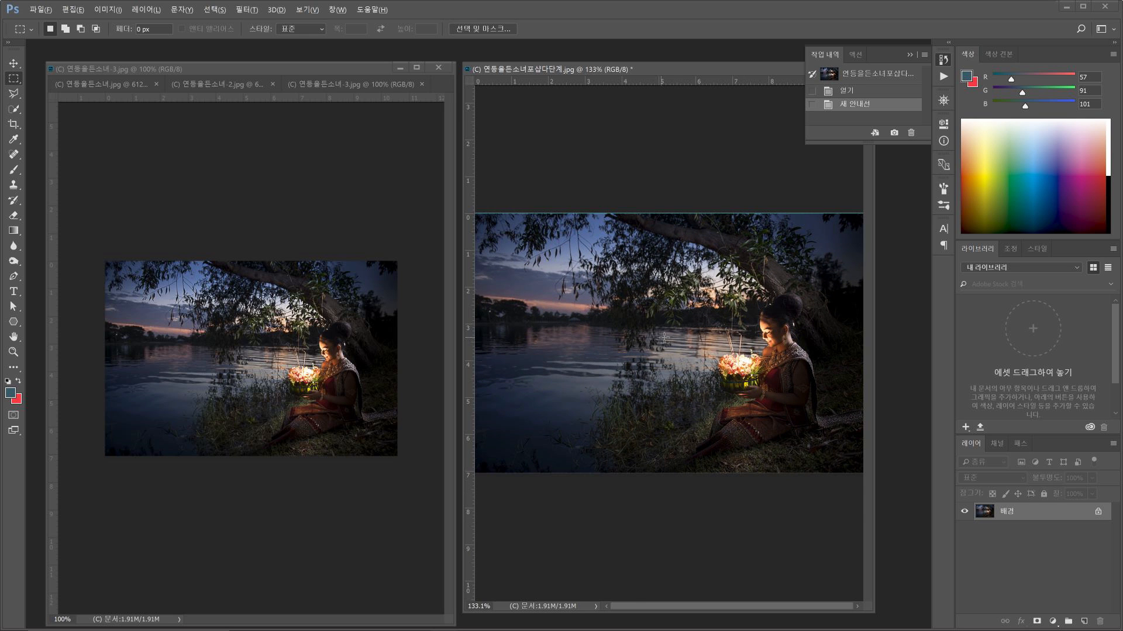
{"action": "scroll", "coordinate": [688, 381], "scroll_direction": "up", "scroll_amount": 2}
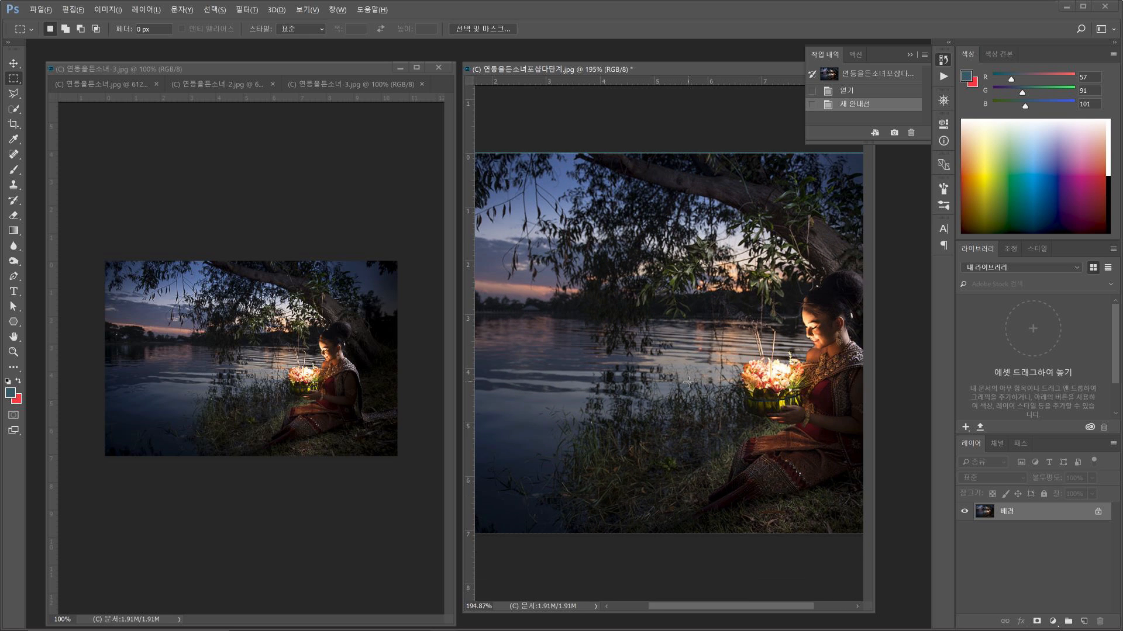
{"action": "key", "text": "alt"}
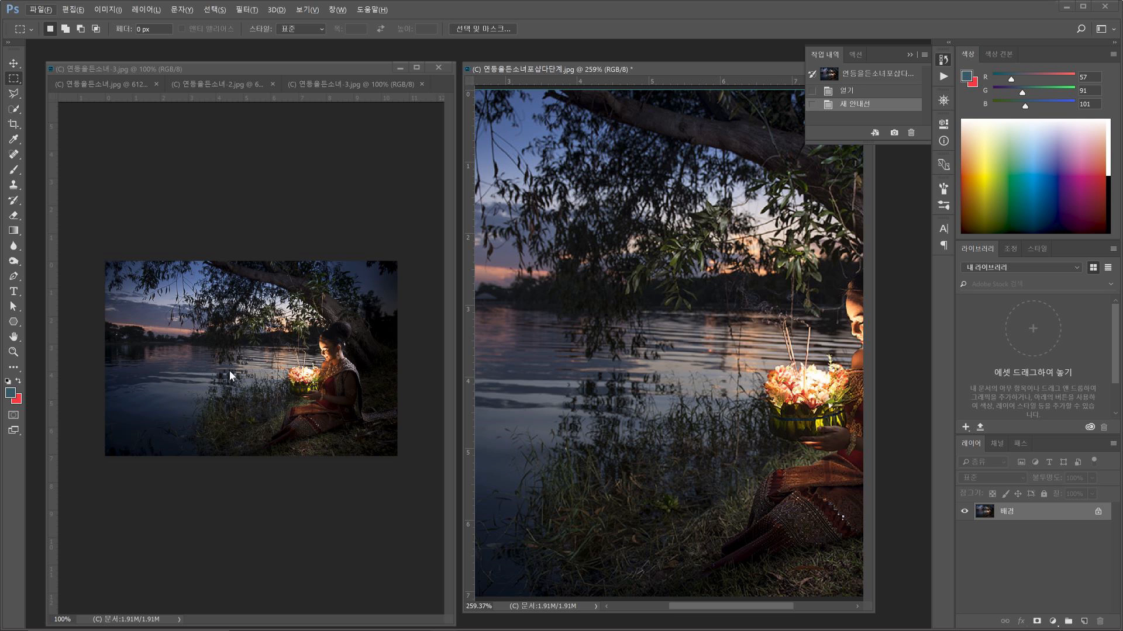
{"action": "left_click", "coordinate": [214, 250]}
{"action": "scroll", "coordinate": [252, 357], "scroll_direction": "up", "scroll_amount": 10}
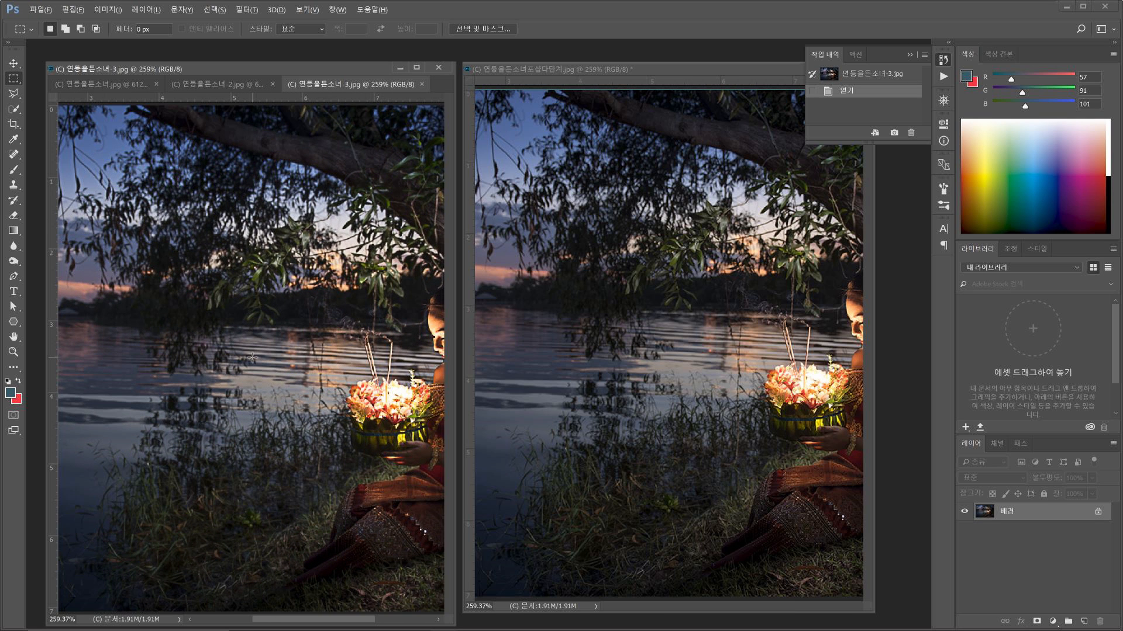
{"action": "left_click_drag", "start_coordinate": [362, 343], "coordinate": [265, 332]}
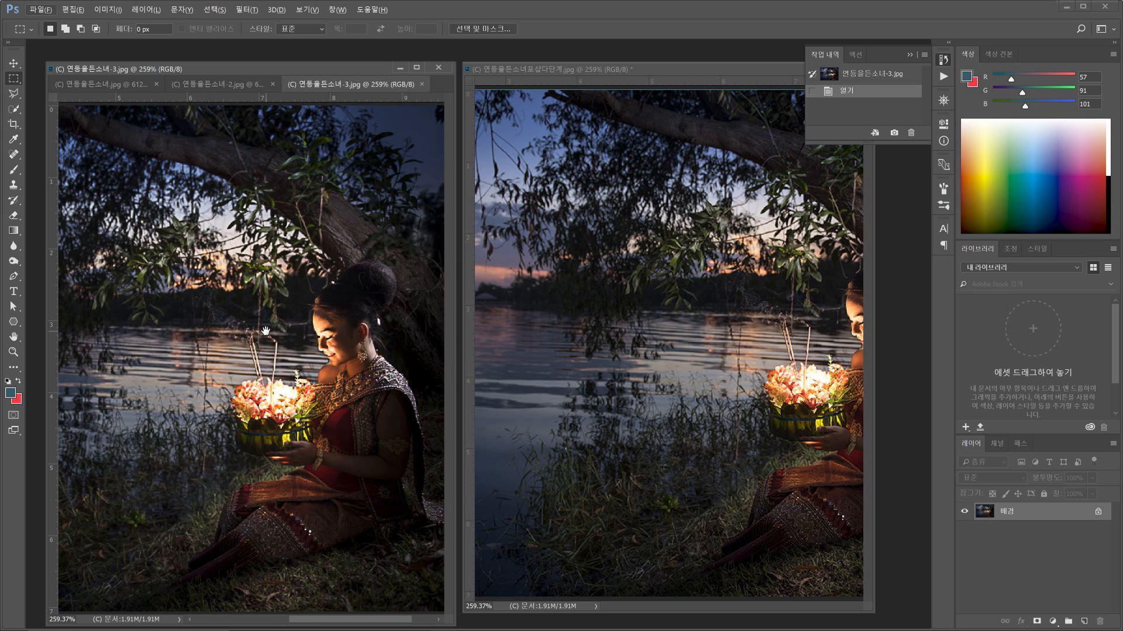
{"action": "left_click", "coordinate": [712, 388]}
{"action": "left_click_drag", "start_coordinate": [708, 387], "coordinate": [628, 387]}
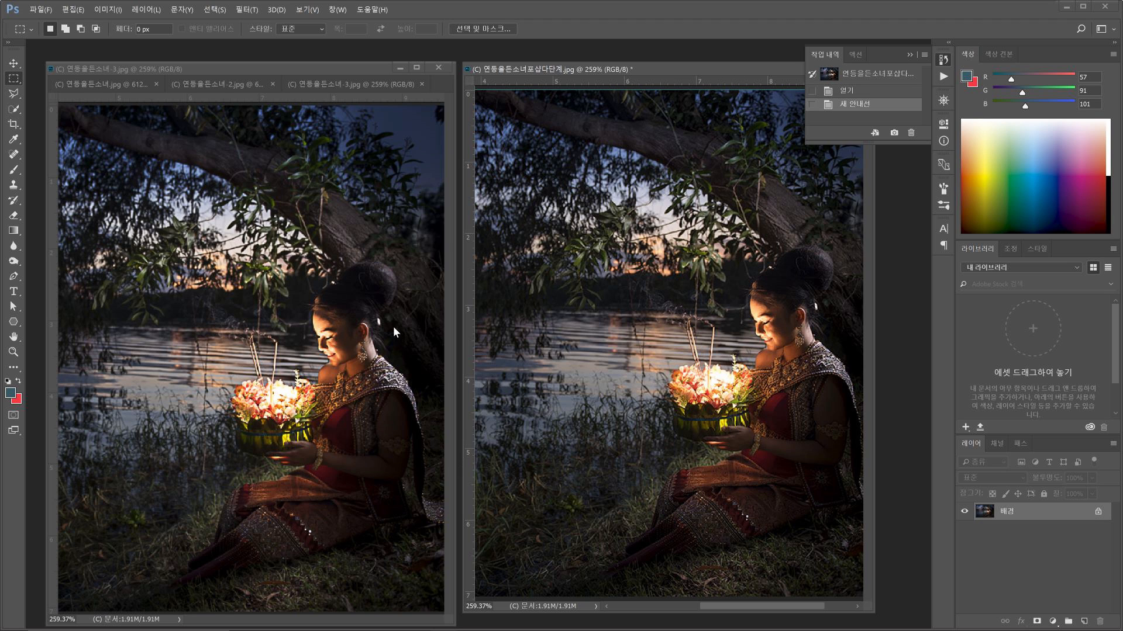
Switch to Lightroom, cancel the export, and inspect the woman and flower basket in the original photo at 1:1
{"action": "left_click", "coordinate": [417, 621]}
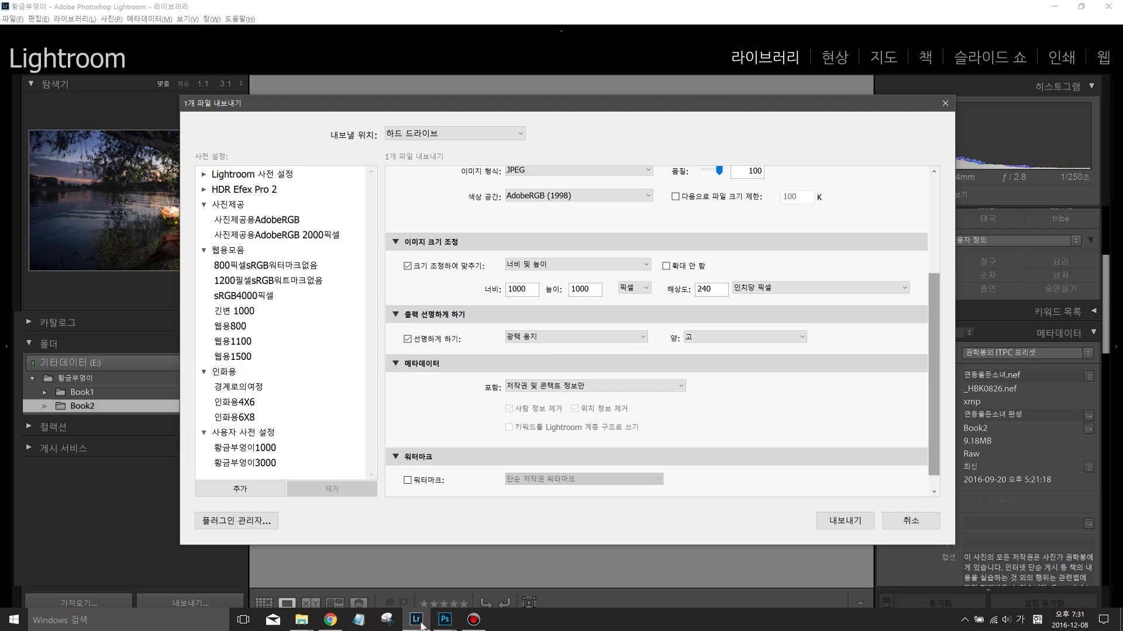
{"action": "left_click", "coordinate": [904, 528]}
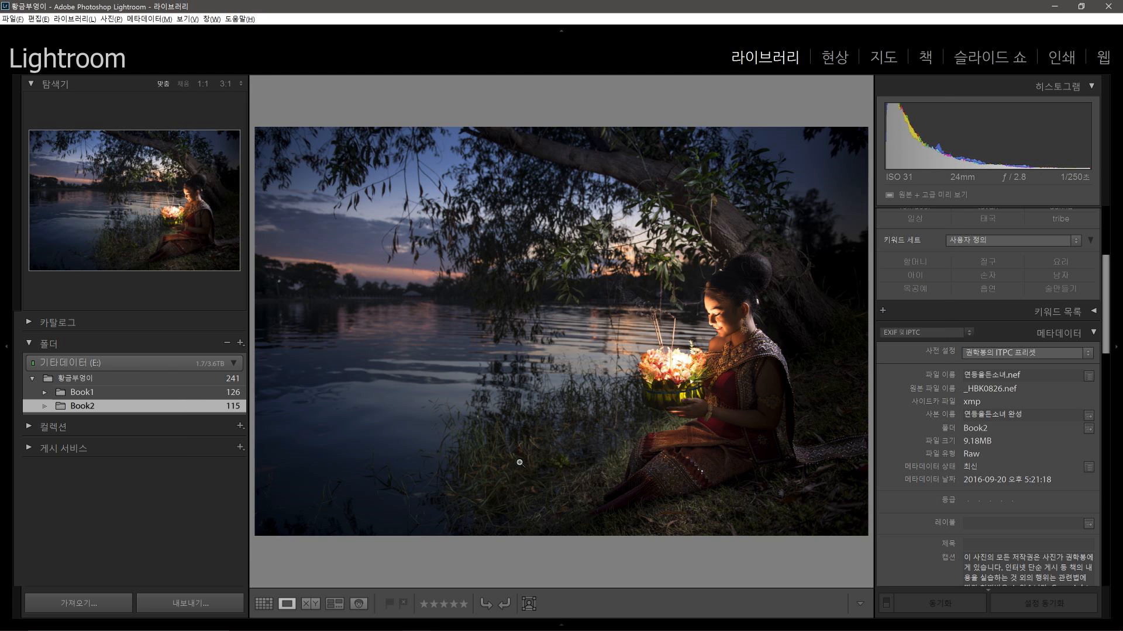
{"action": "left_click", "coordinate": [716, 349]}
{"action": "left_click_drag", "start_coordinate": [681, 382], "coordinate": [677, 298]}
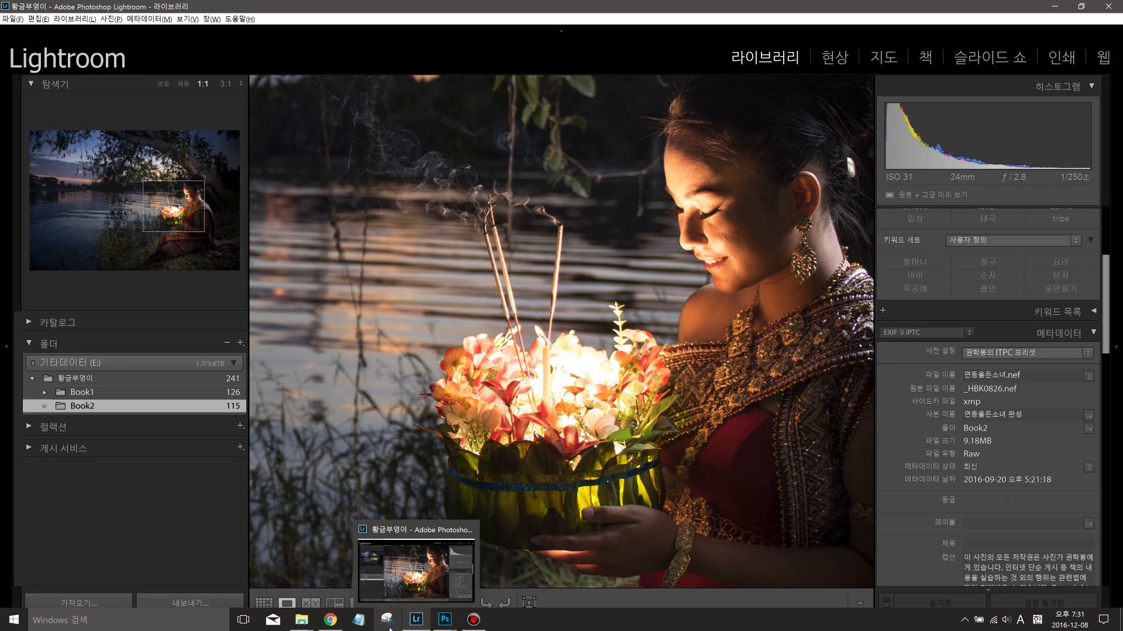
Alternate between Photoshop and Lightroom to compare the resized images with the original photo at 1:1
{"action": "left_click", "coordinate": [401, 584]}
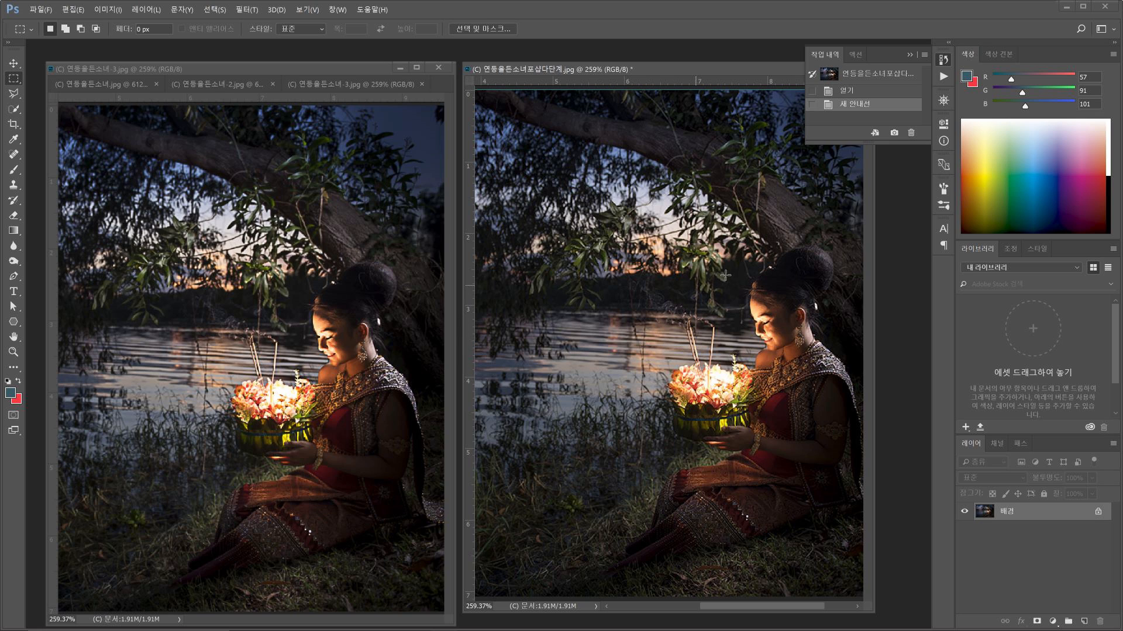
{"action": "mouse_move", "coordinate": [444, 620]}
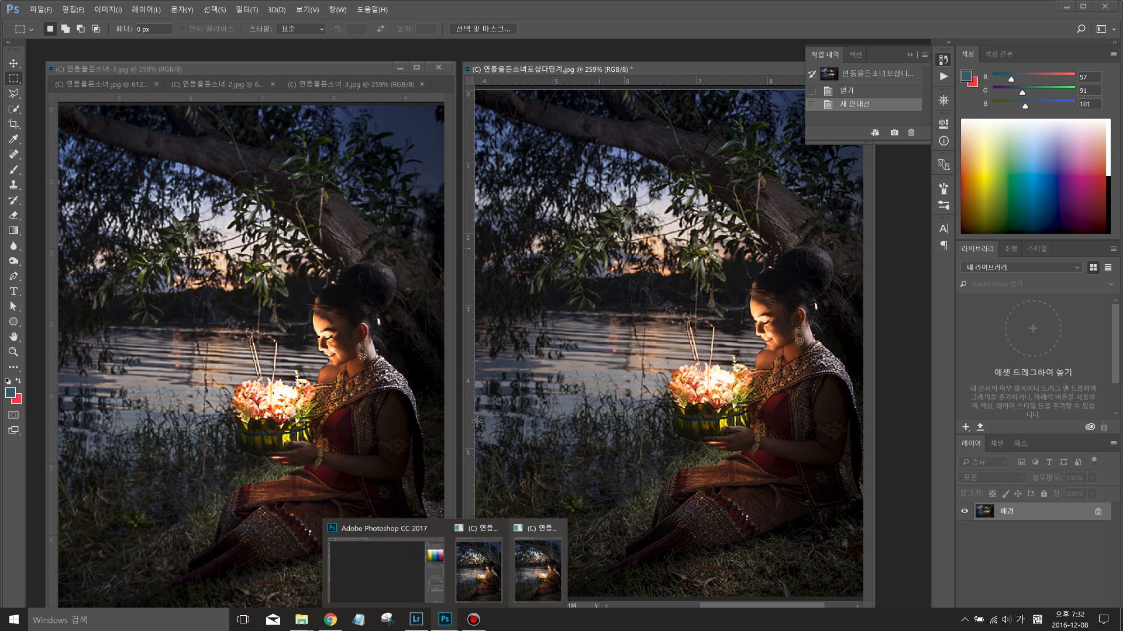
{"action": "left_click", "coordinate": [416, 620]}
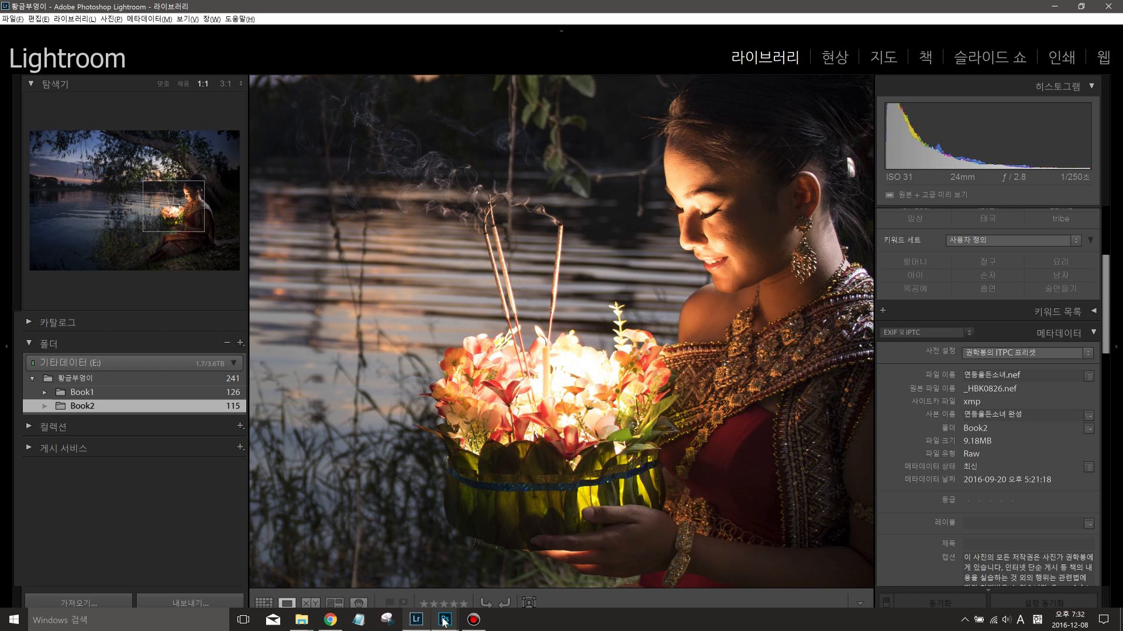
{"action": "mouse_move", "coordinate": [444, 620]}
{"action": "left_click", "coordinate": [393, 567]}
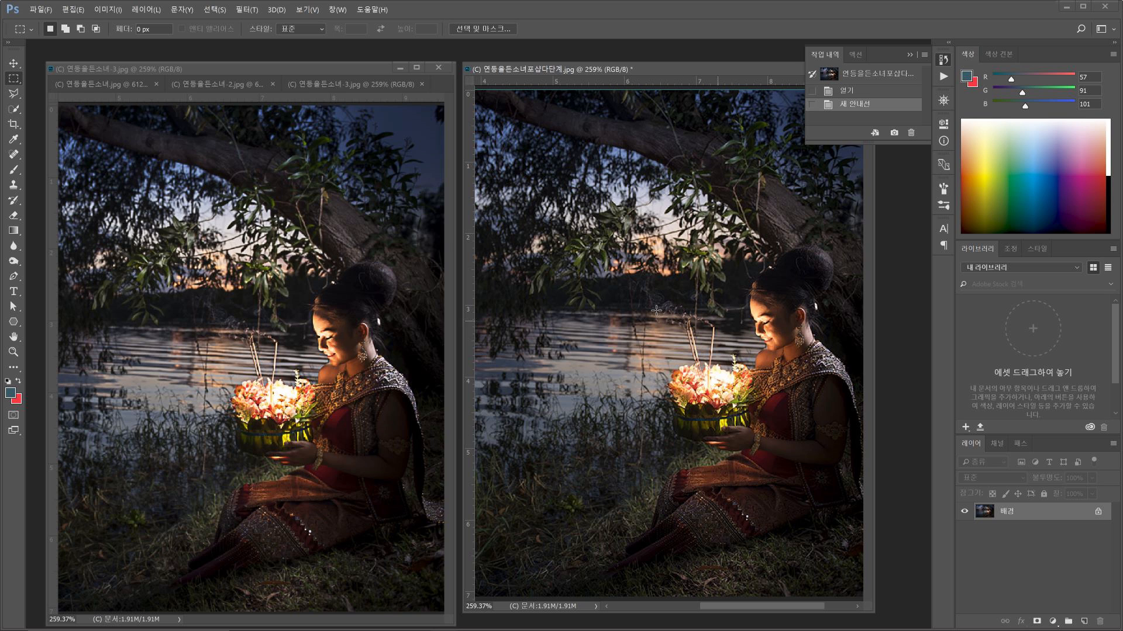
Switch to Lightroom, reopen the photo's export settings, and review the image sizing and output sharpening options
{"action": "mouse_move", "coordinate": [431, 625]}
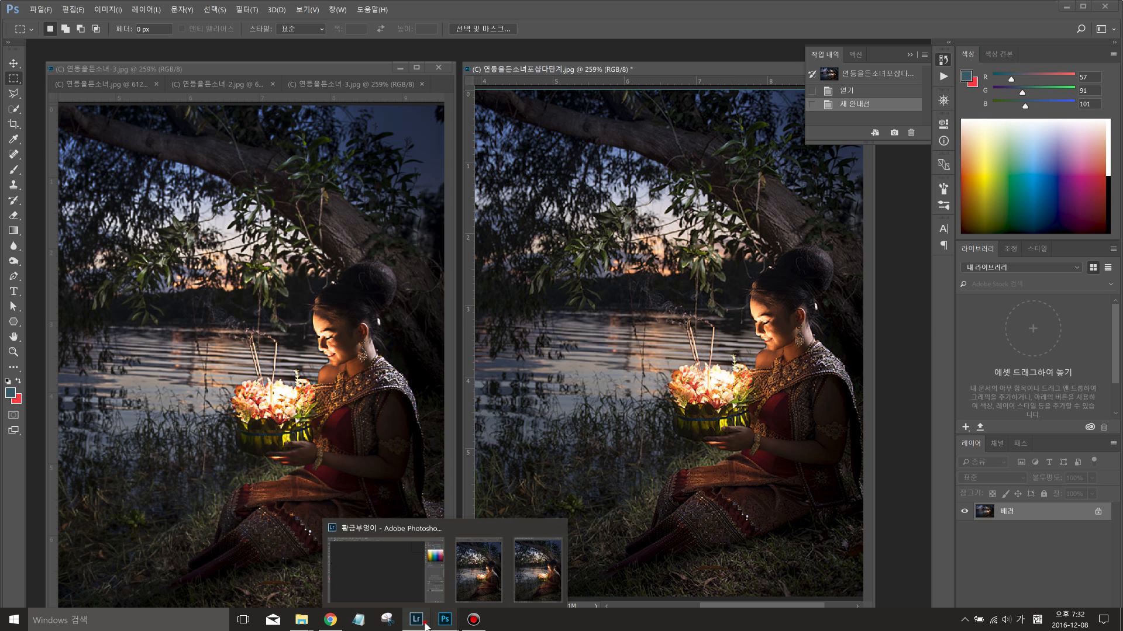
{"action": "left_click", "coordinate": [416, 620]}
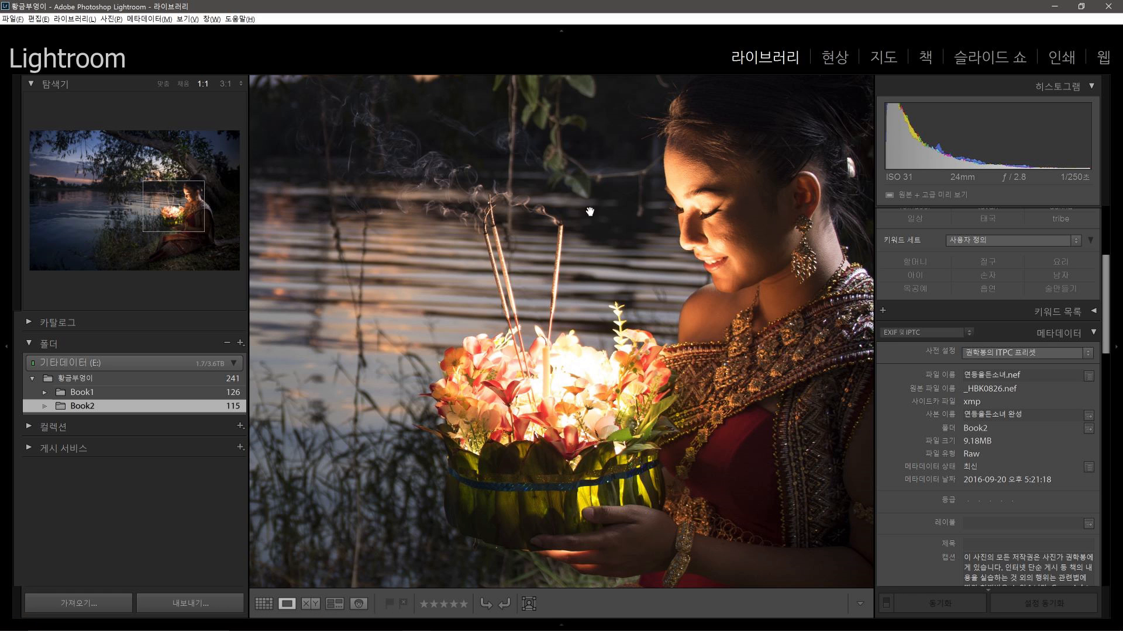
{"action": "right_click", "coordinate": [566, 204]}
{"action": "mouse_move", "coordinate": [637, 439]}
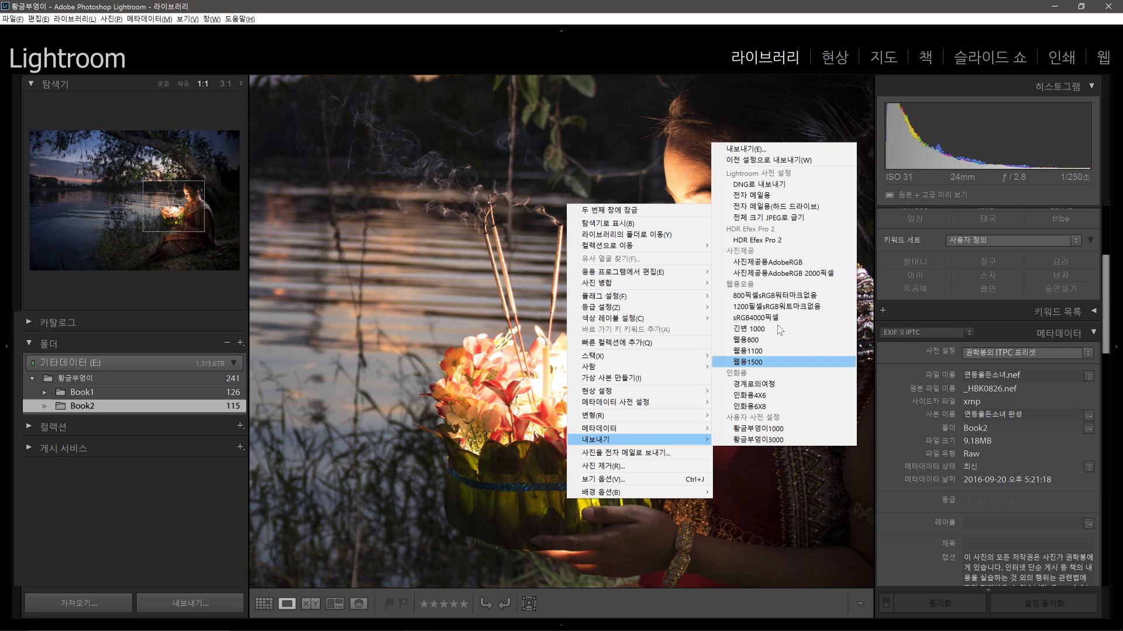
{"action": "left_click", "coordinate": [743, 149]}
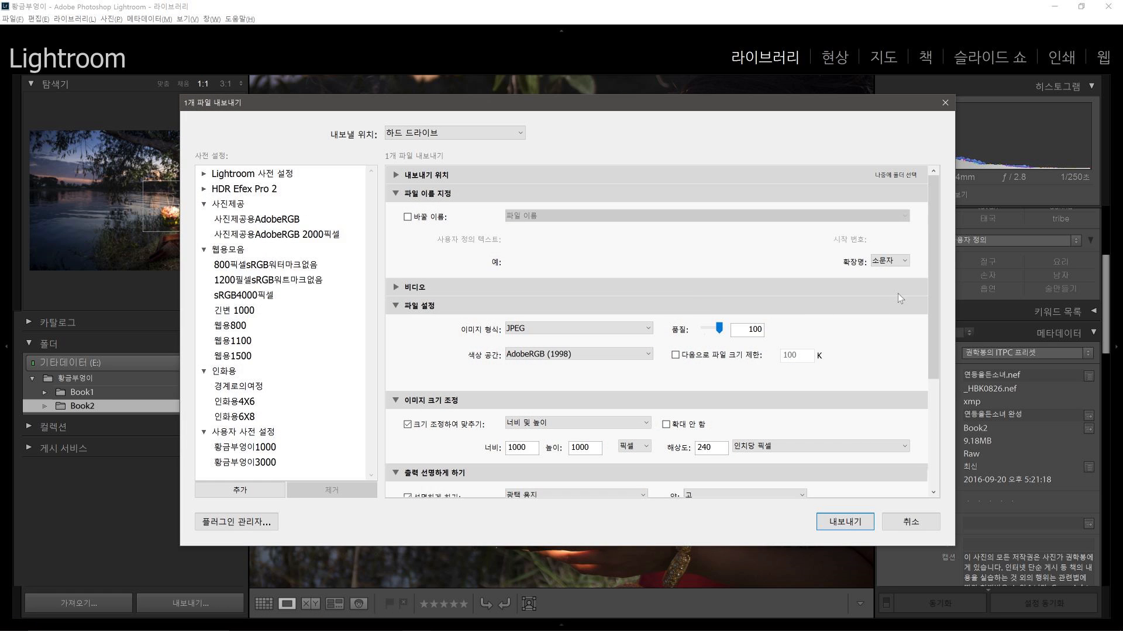
{"action": "left_click_drag", "start_coordinate": [928, 261], "coordinate": [927, 390]}
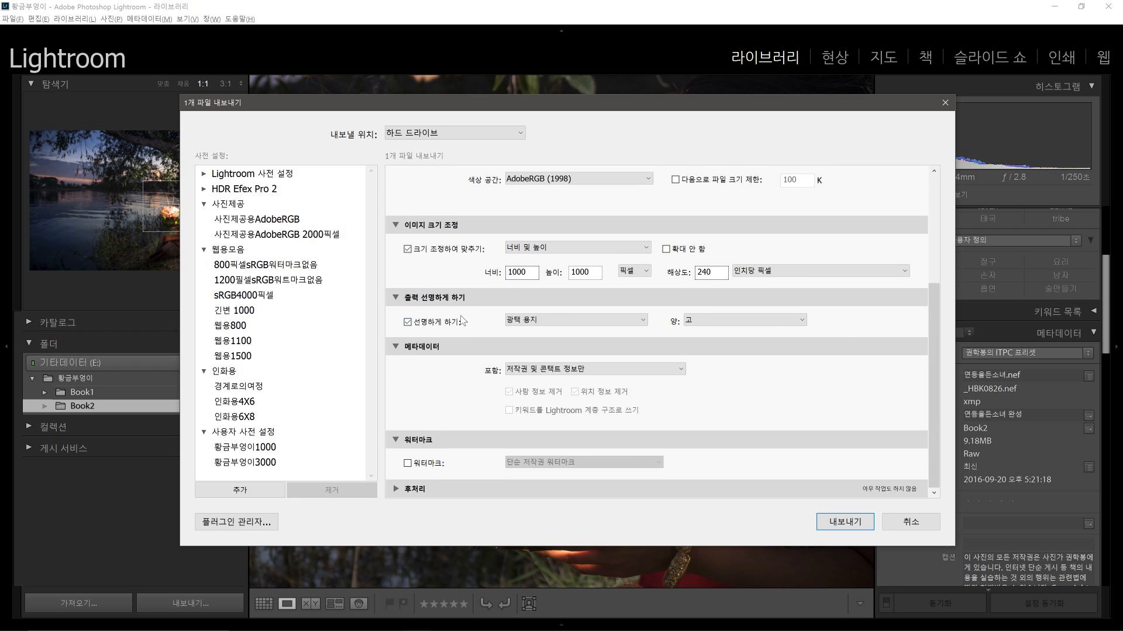
Try 화면 as the output sharpening target, check the available sharpening amounts, and set the target back to 광택 용지
{"action": "left_click", "coordinate": [565, 321]}
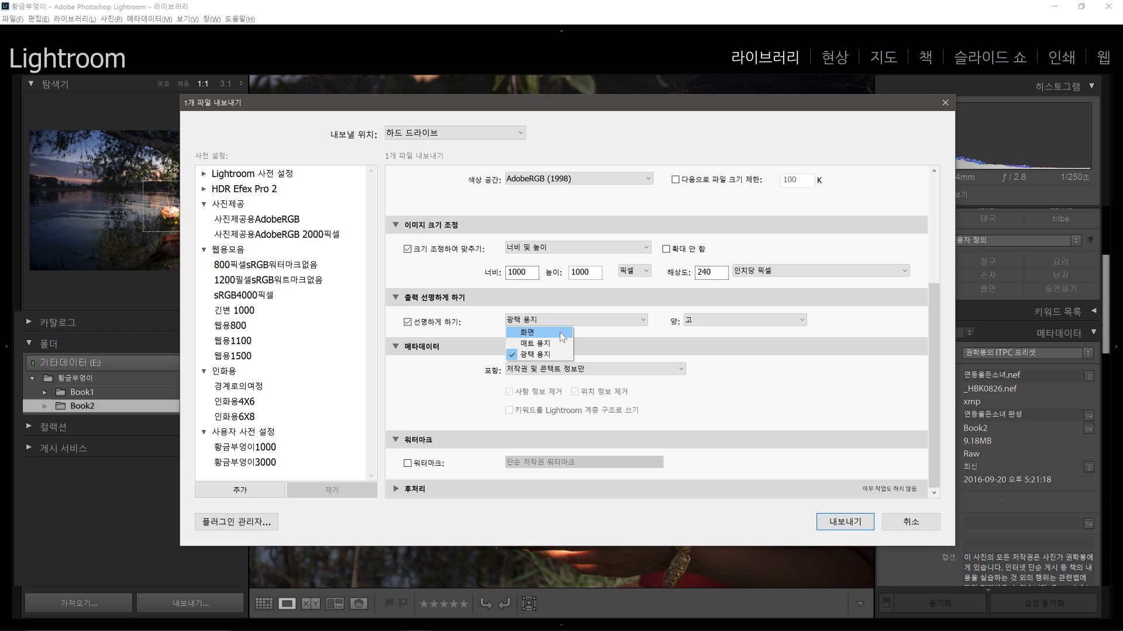
{"action": "left_click", "coordinate": [562, 334]}
{"action": "left_click", "coordinate": [760, 320]}
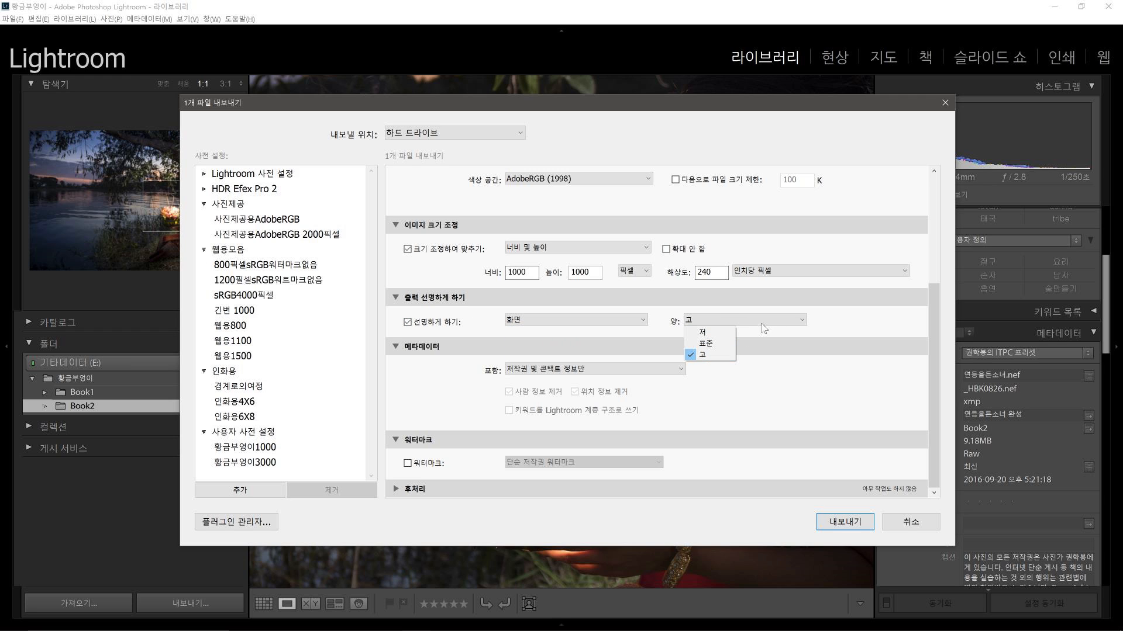
{"action": "left_click", "coordinate": [595, 319]}
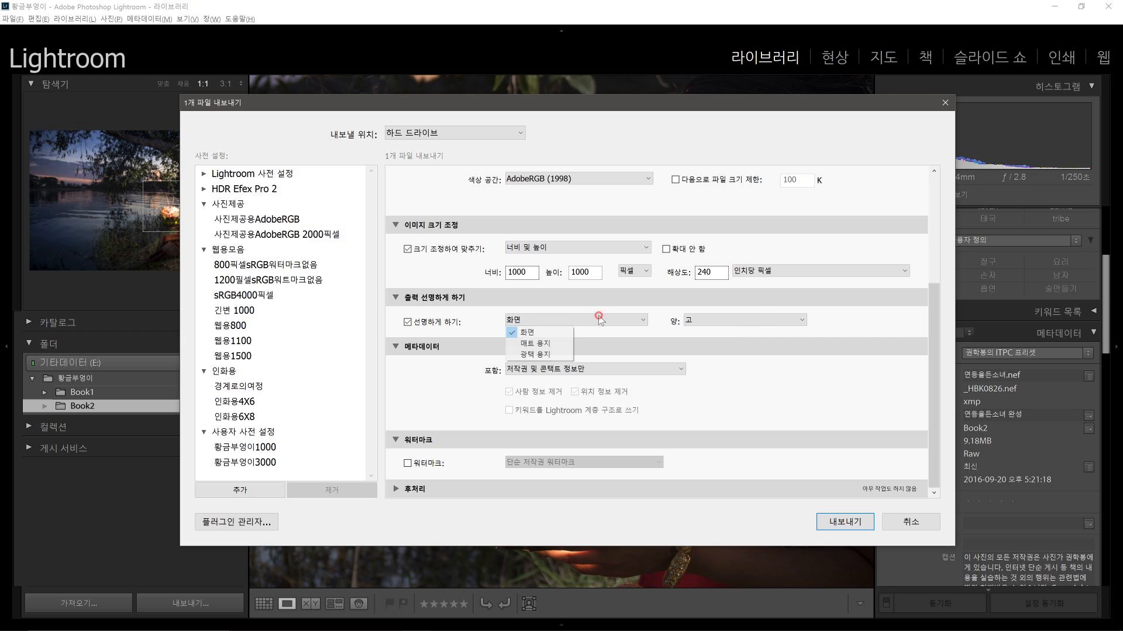
{"action": "left_click", "coordinate": [558, 355]}
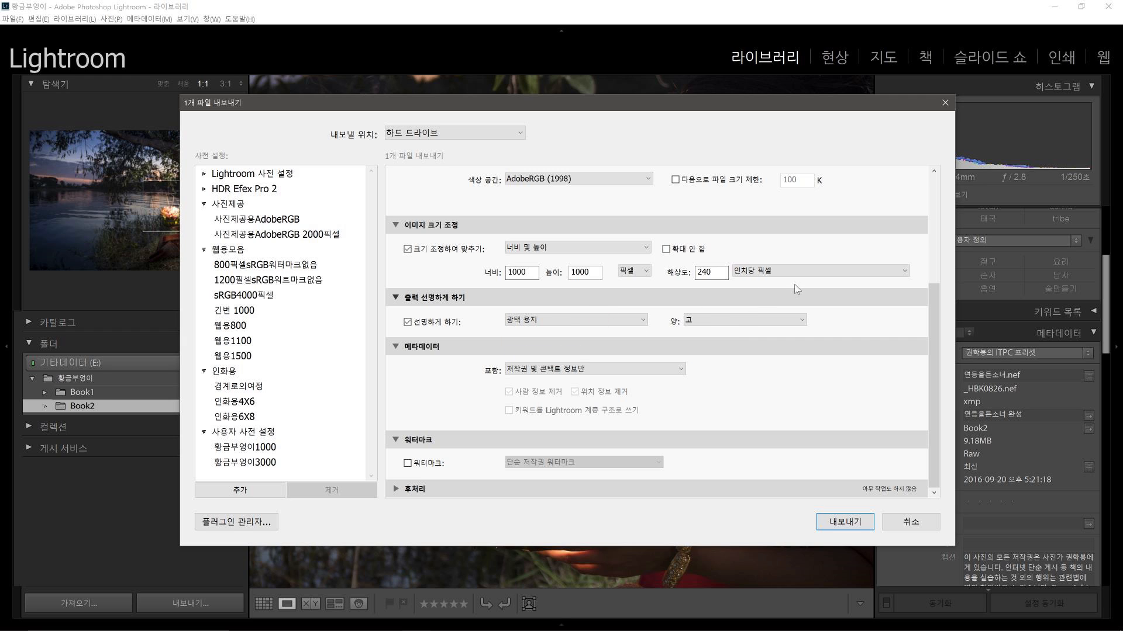
{"action": "left_click", "coordinate": [934, 316]}
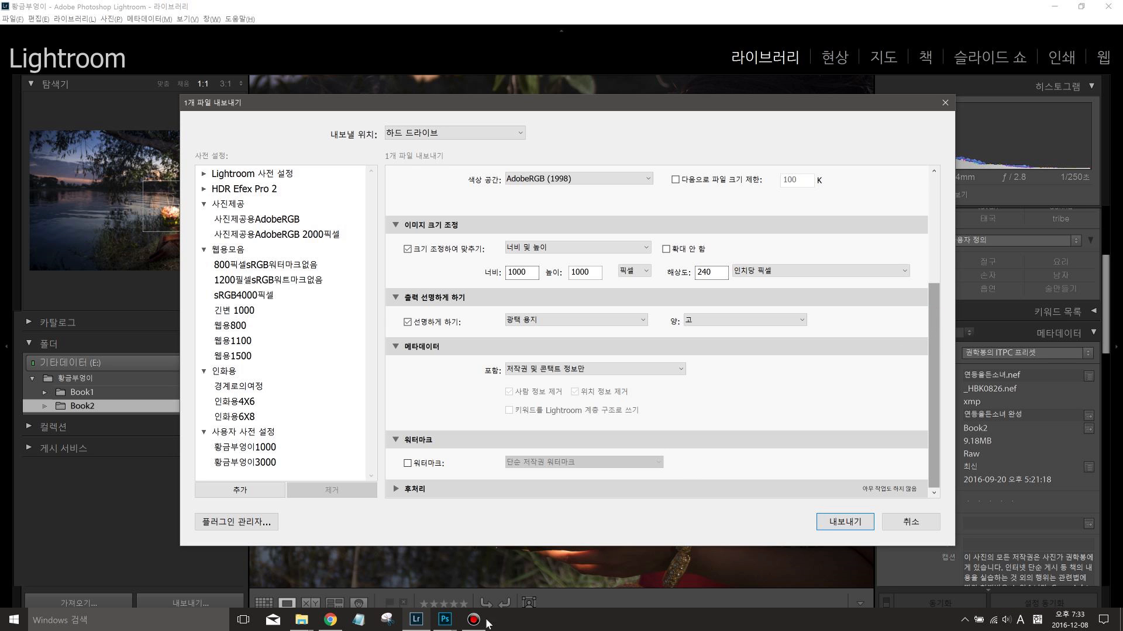
Switch to Photoshop to review the available automation commands beside the compared photos, and return to Lightroom's export settings
{"action": "left_click", "coordinate": [453, 622]}
{"action": "left_click", "coordinate": [390, 571]}
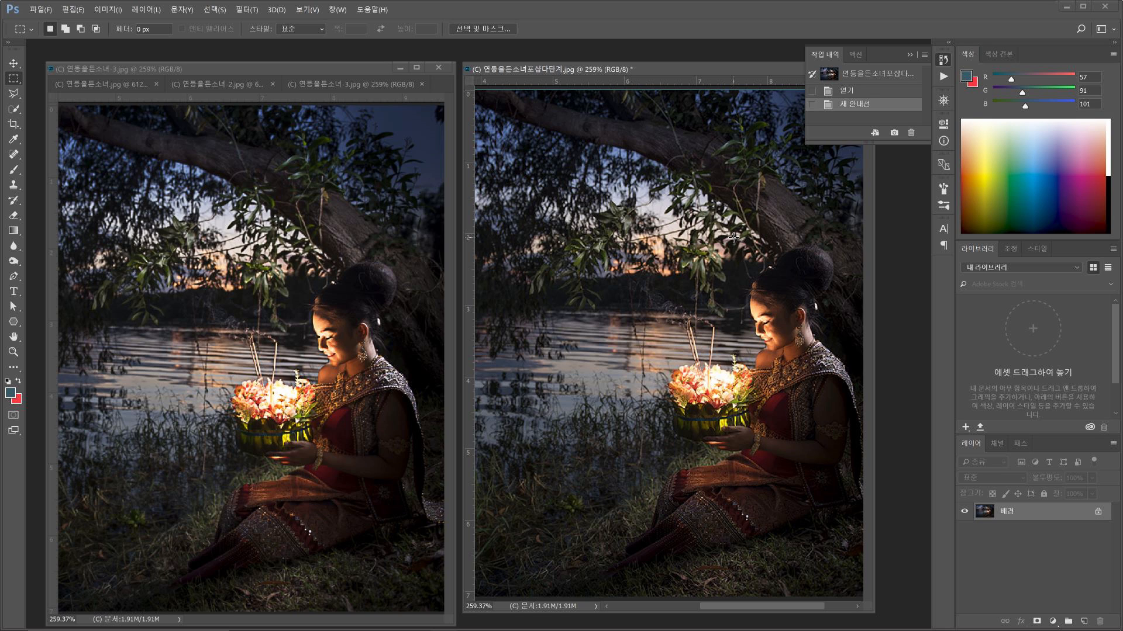
{"action": "left_click", "coordinate": [42, 9]}
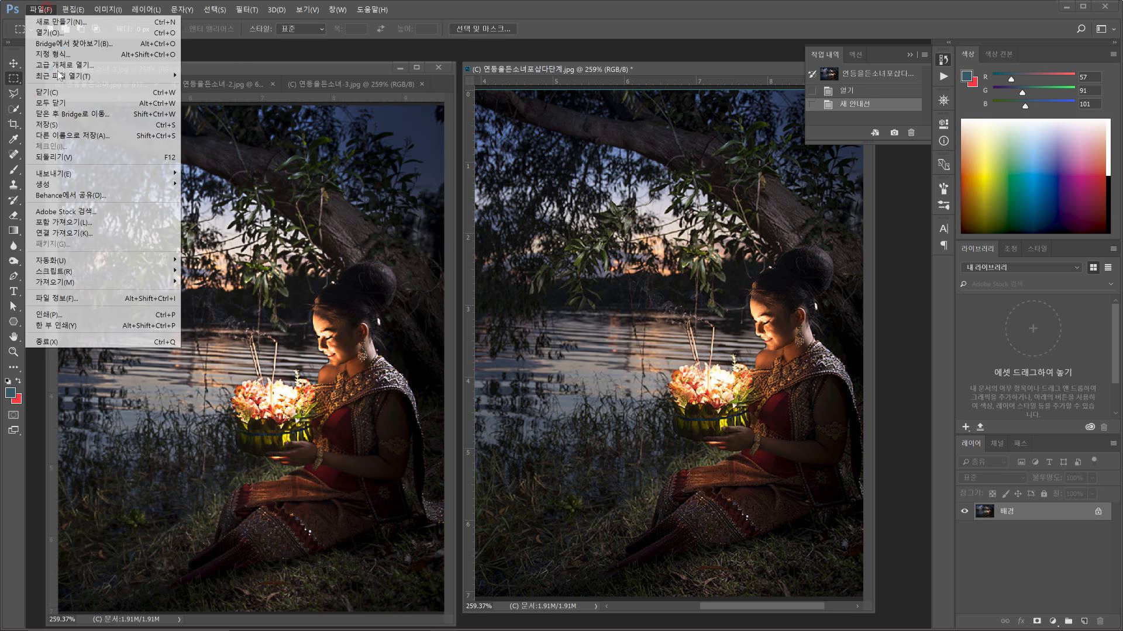
{"action": "mouse_move", "coordinate": [120, 263]}
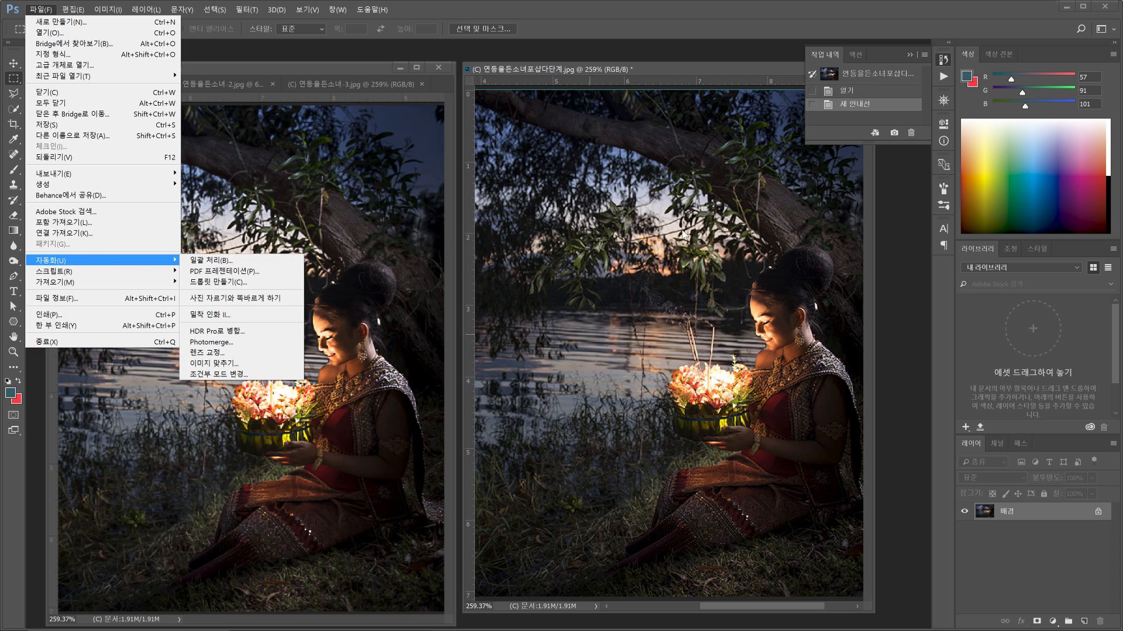
{"action": "left_click", "coordinate": [608, 6]}
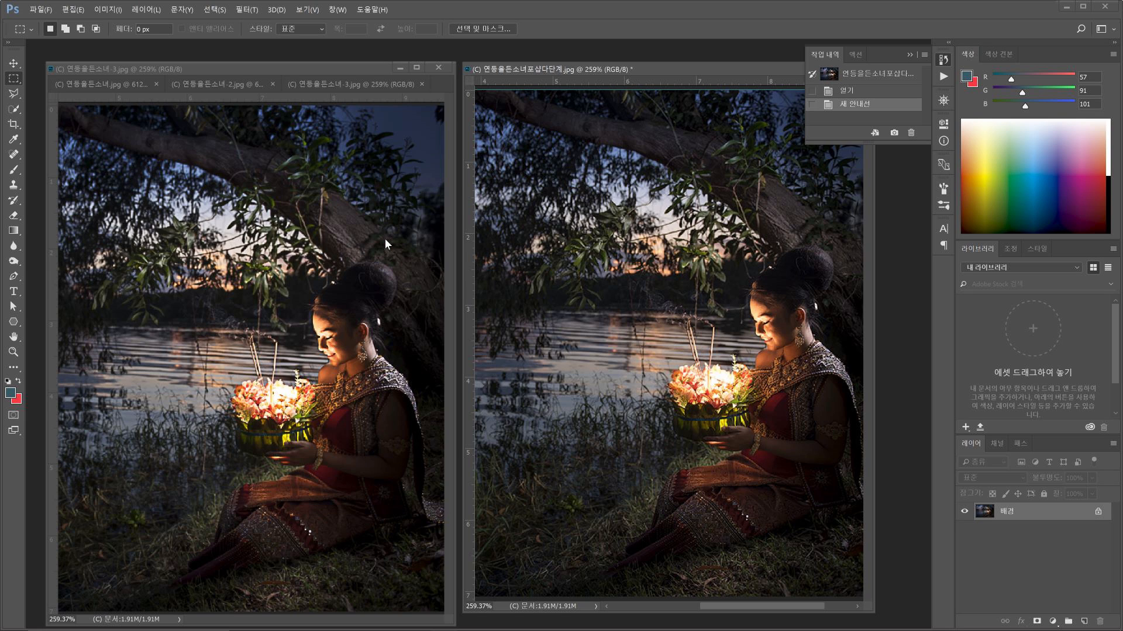
{"action": "left_click", "coordinate": [316, 70]}
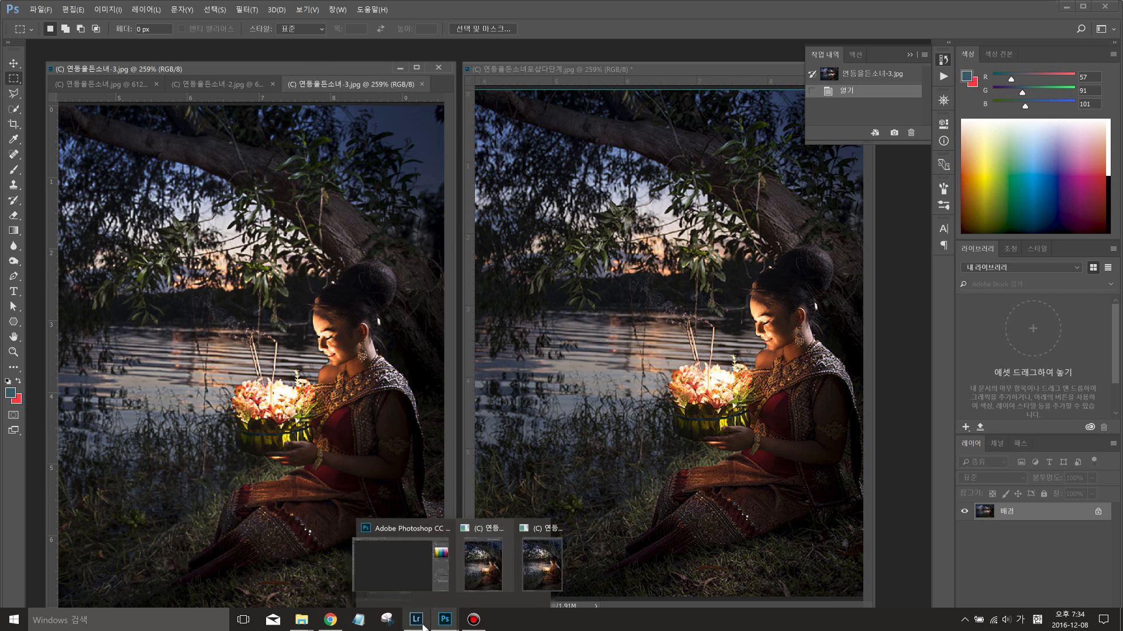
{"action": "left_click", "coordinate": [422, 623]}
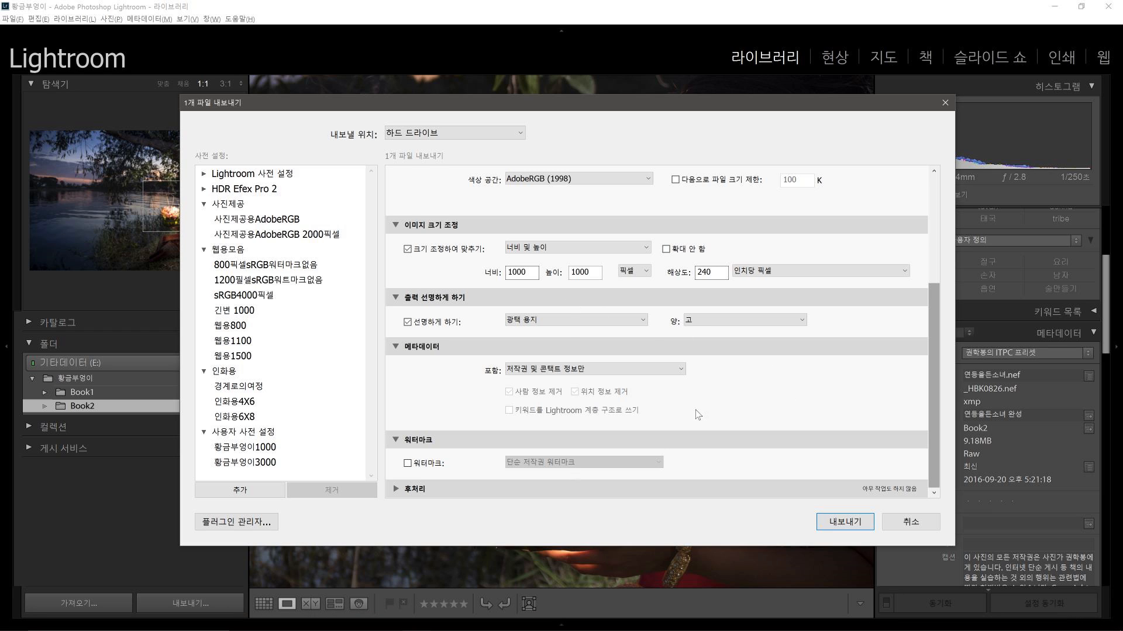